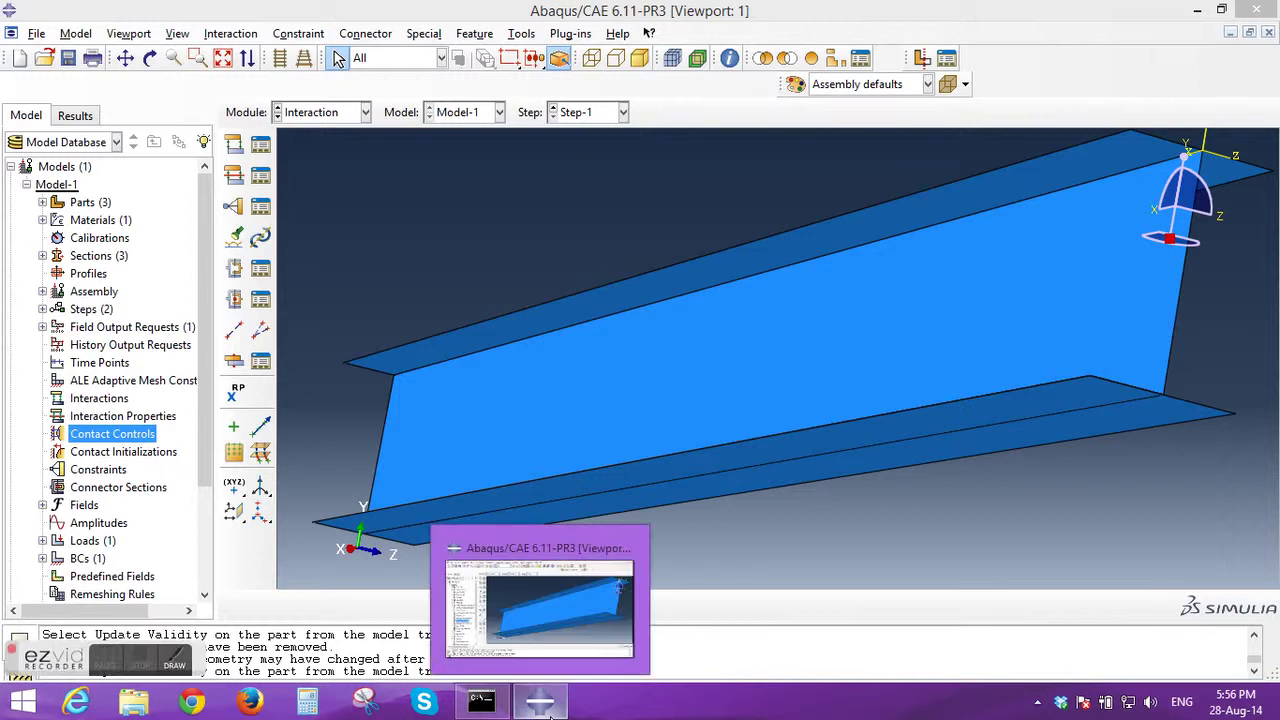
Briefly minimise Abaqus to the desktop and restore its window.
click(548, 712)
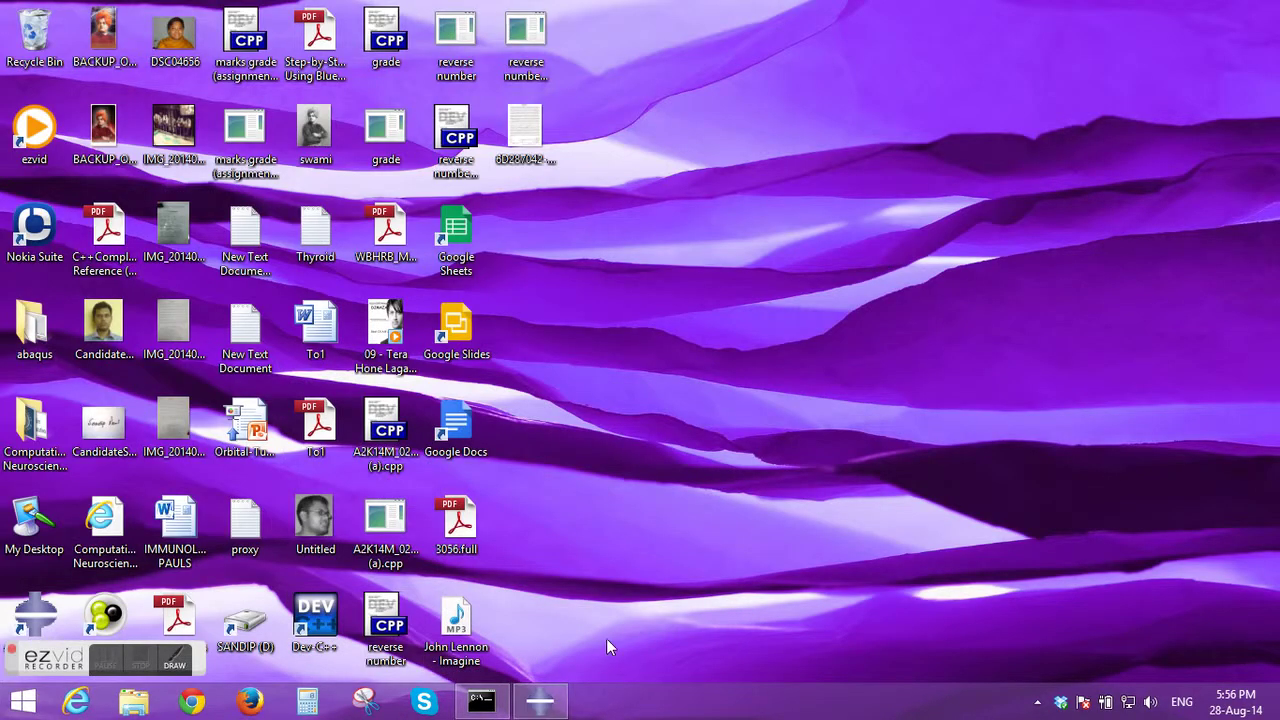
drag(45, 667, 45, 703)
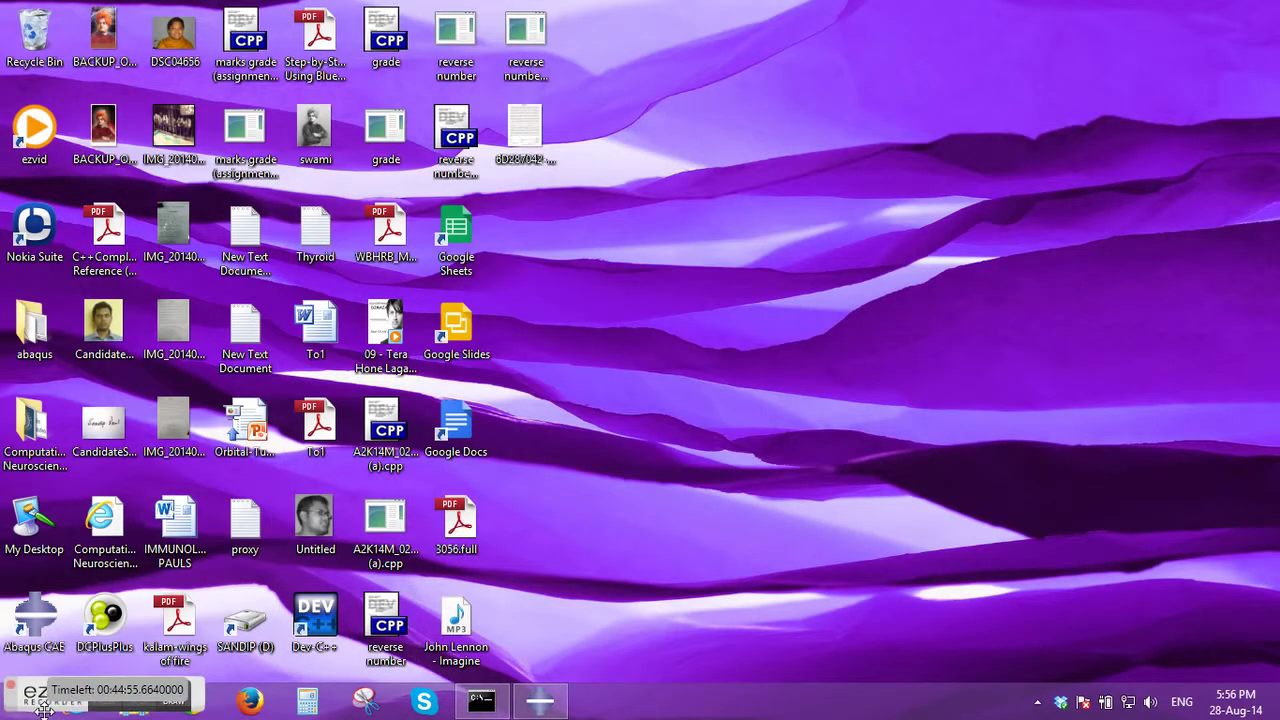
click(553, 705)
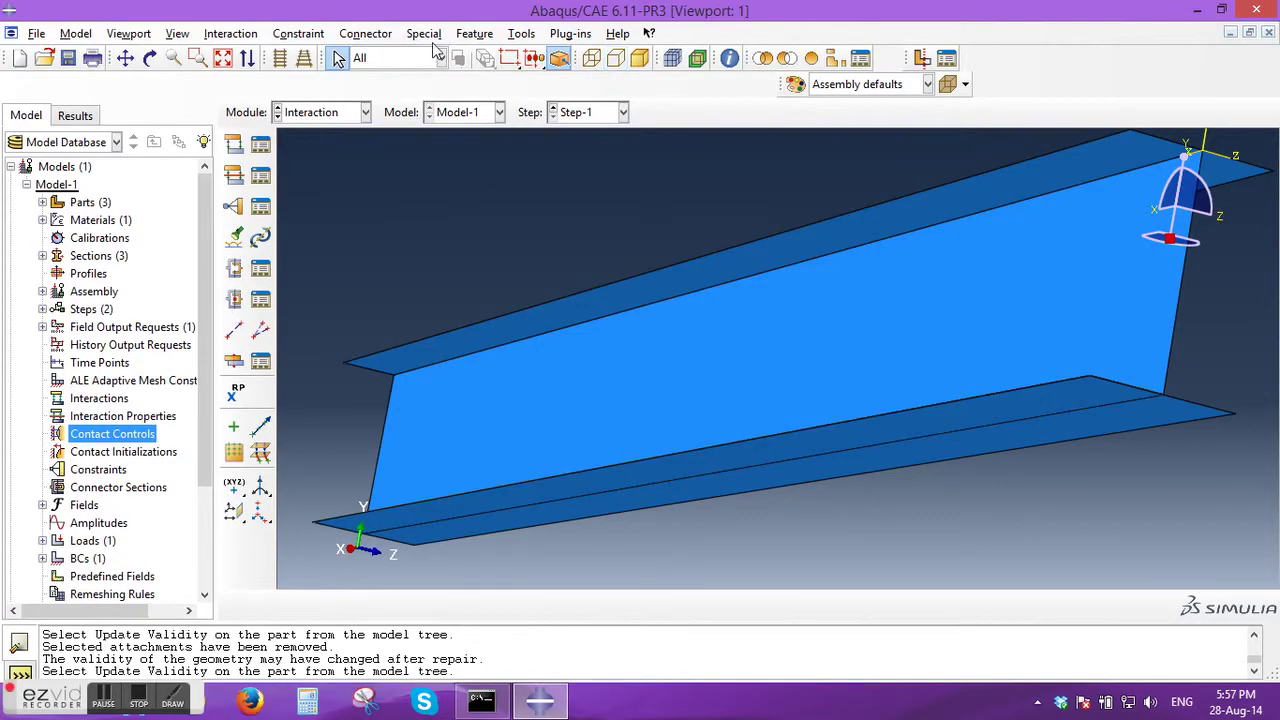
Create attachment points spaced 0.025 from the left to right end of the top flange–web edge.
click(425, 35)
mouse_move(578, 112)
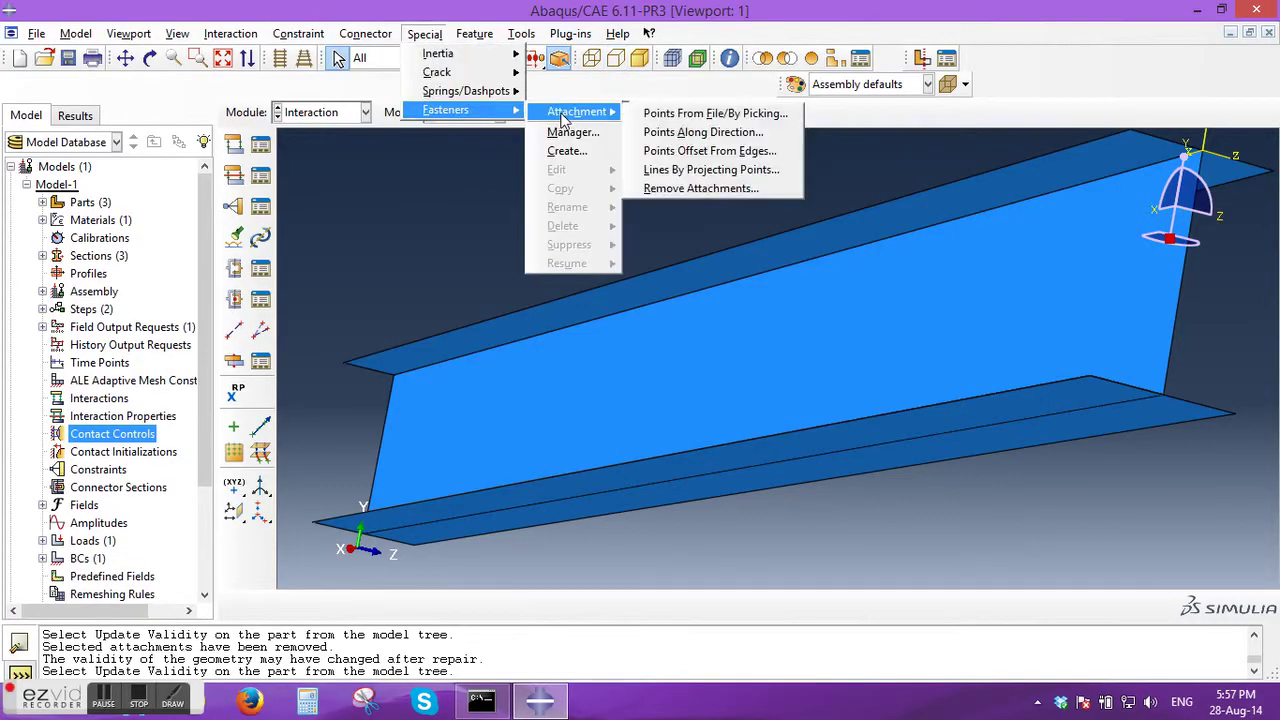
click(672, 132)
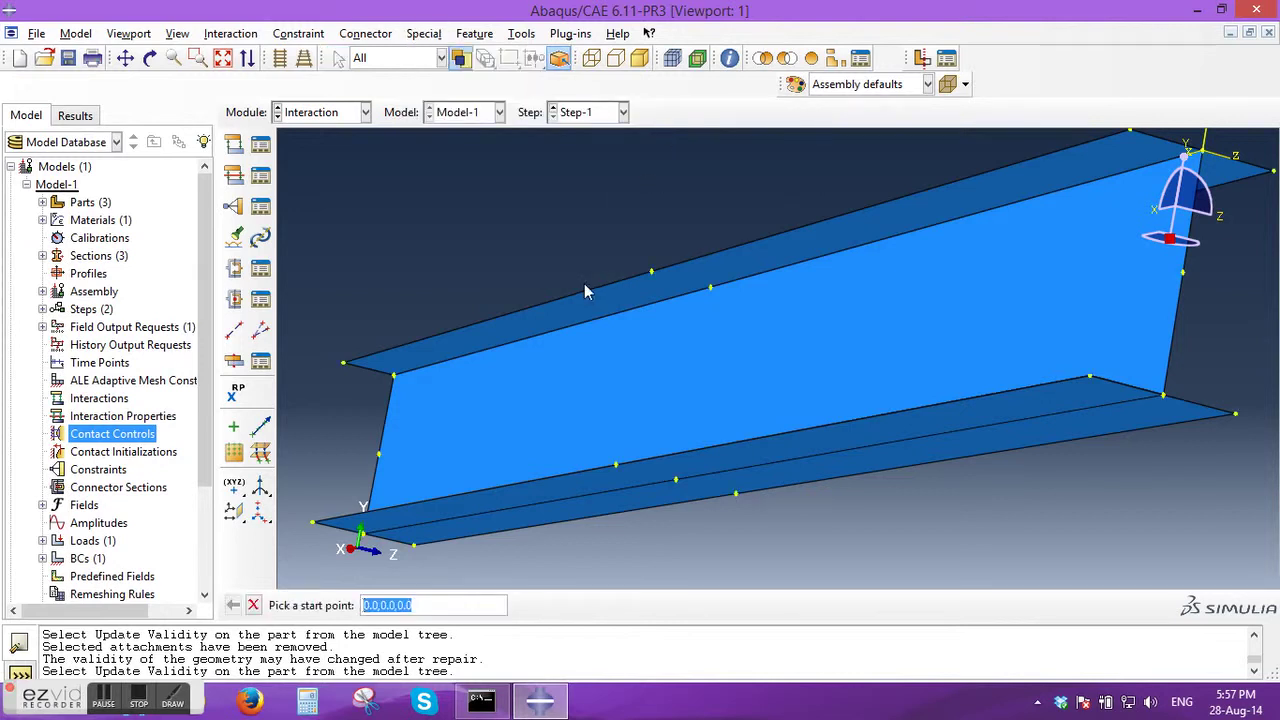
click(396, 380)
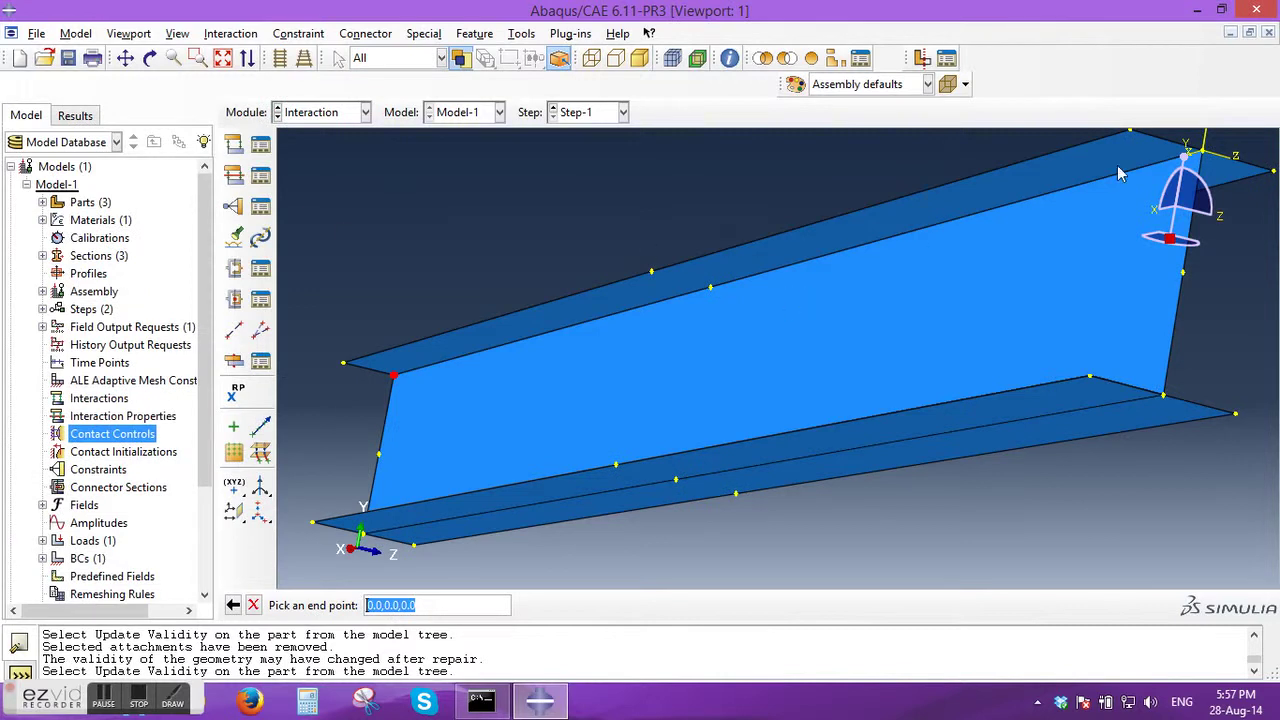
click(1204, 155)
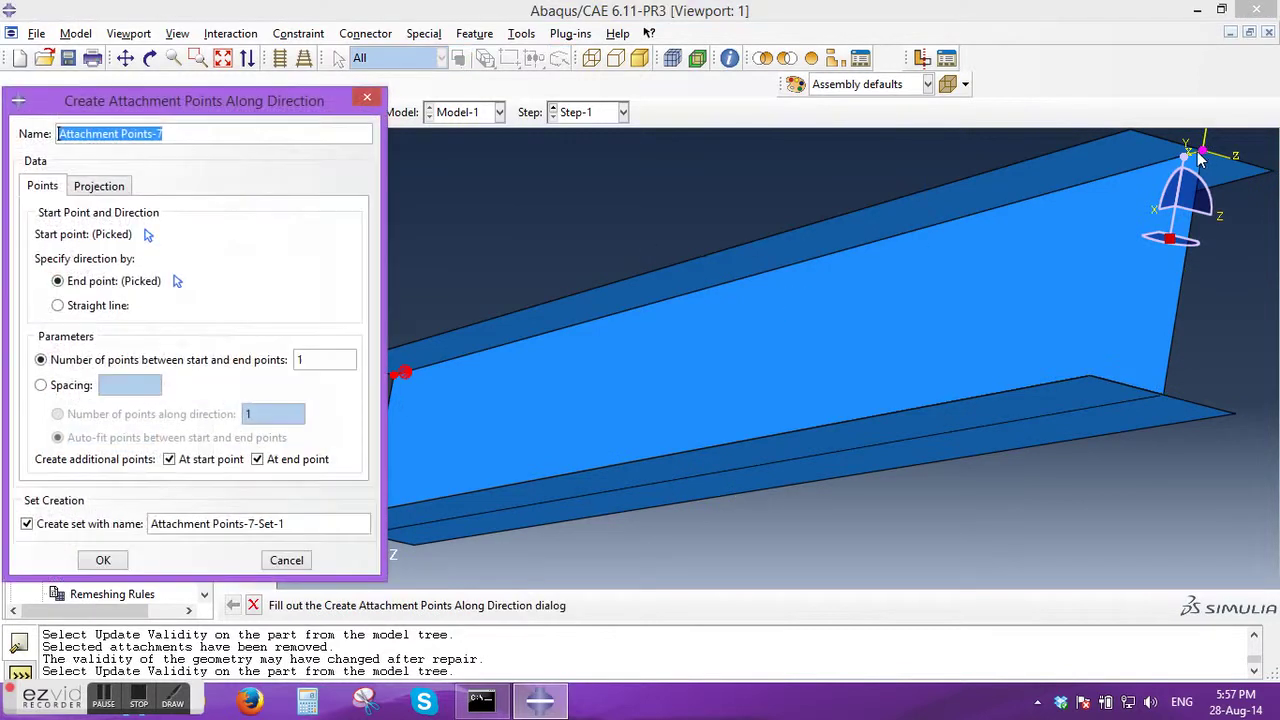
click(53, 392)
click(110, 387)
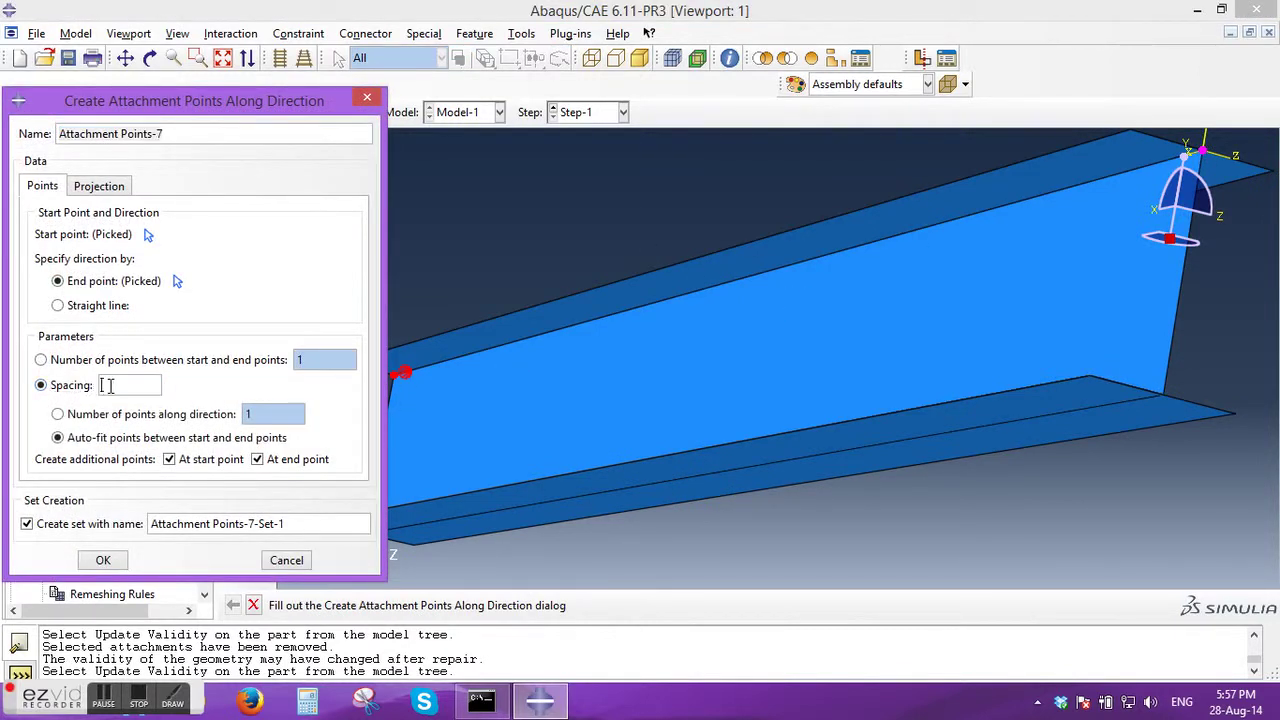
text(0.025)
click(122, 562)
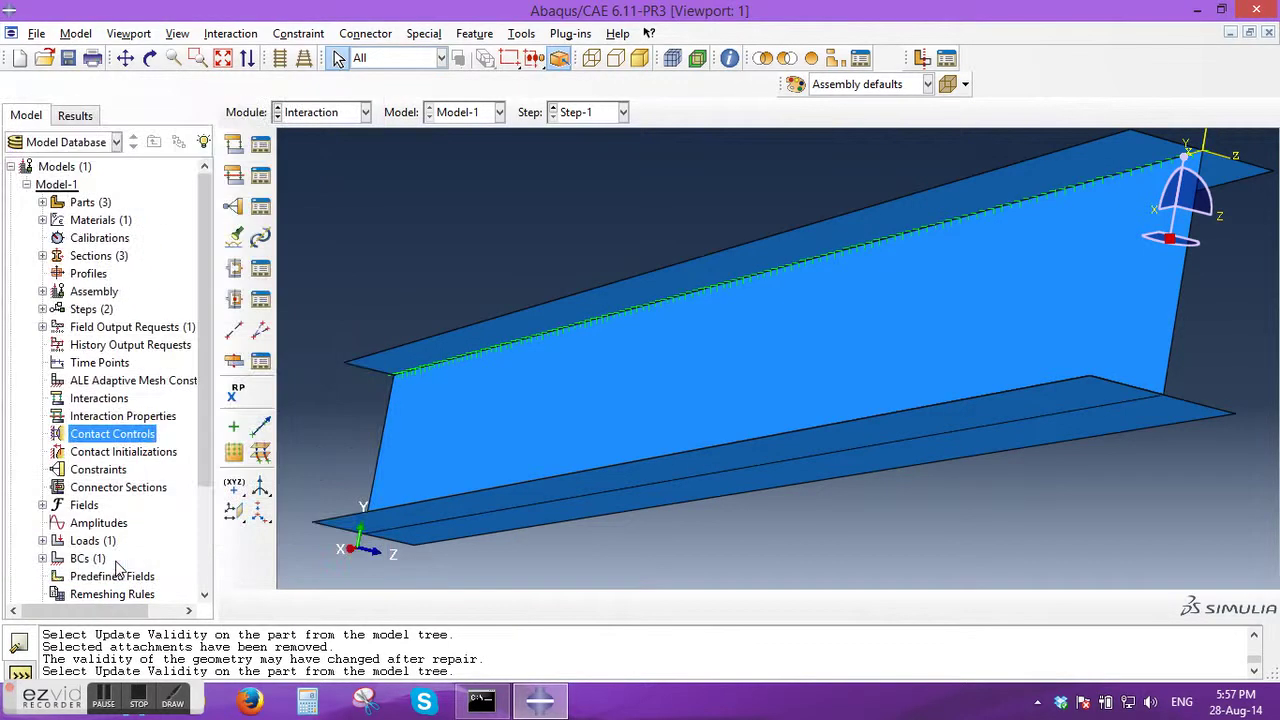
Create Attachment Points-8 spaced 0.025 along the bottom flange–web edge to its far right end.
click(424, 34)
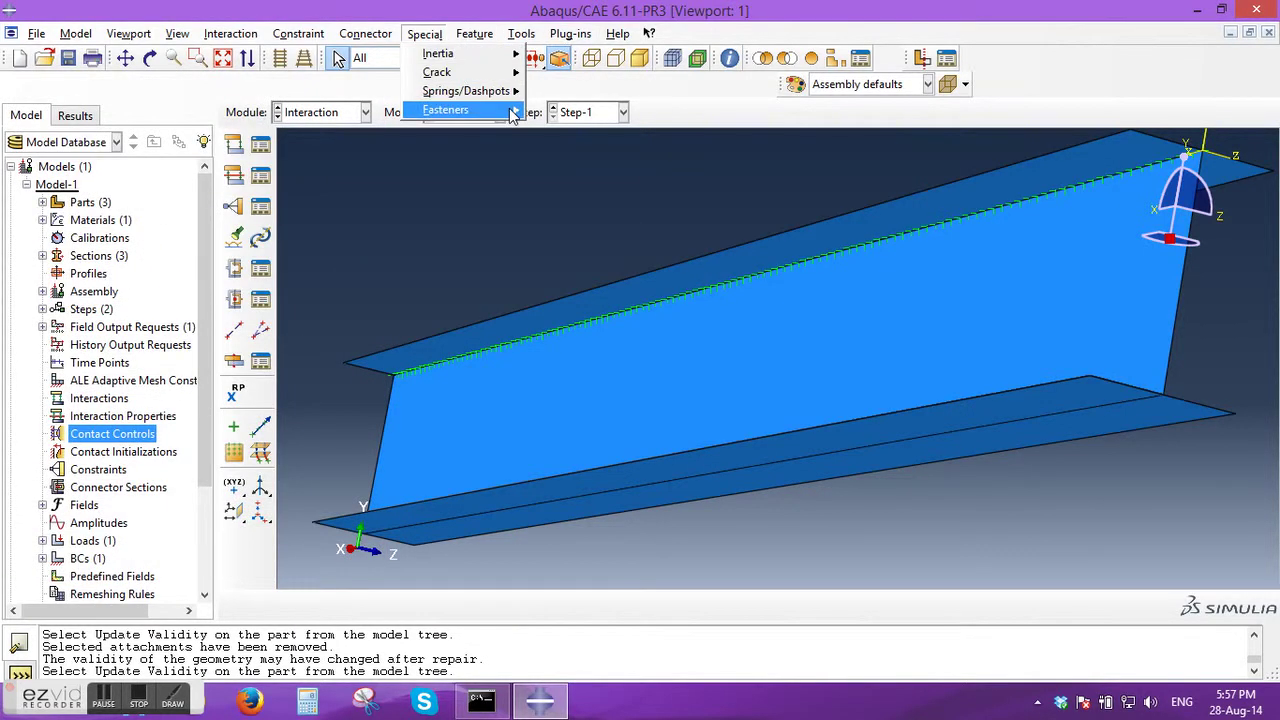
mouse_move(445, 110)
click(668, 130)
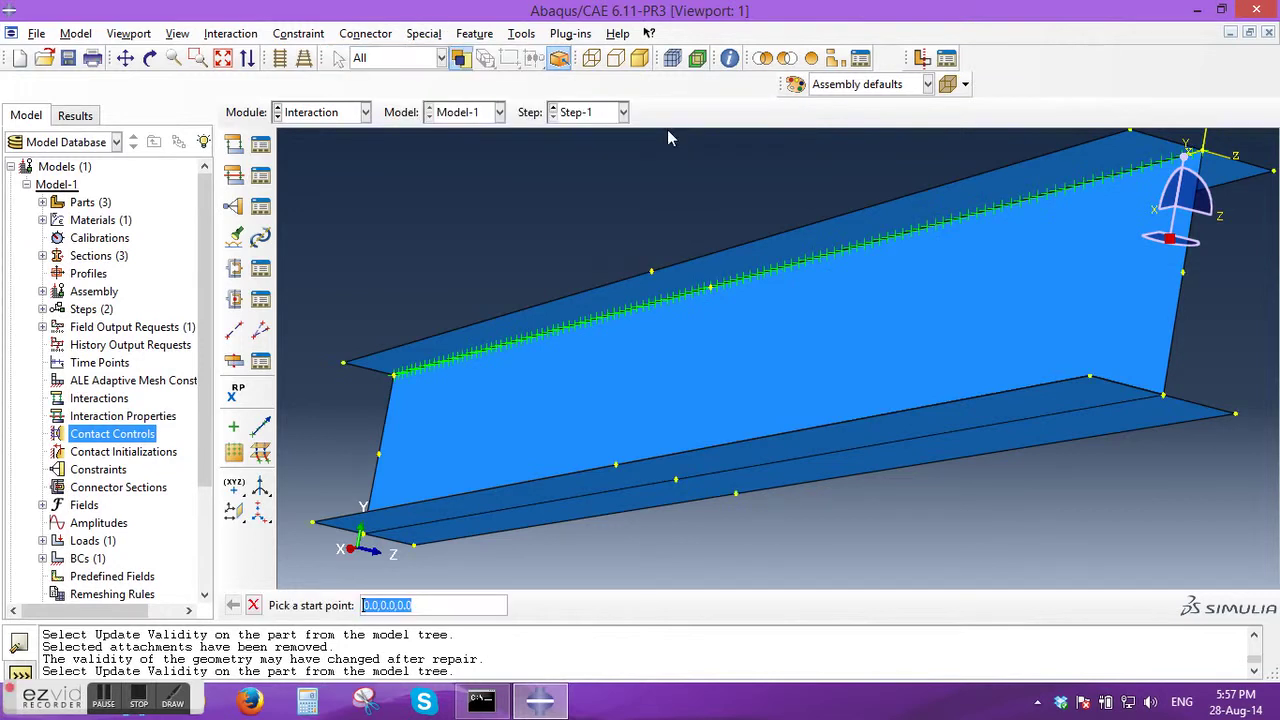
click(364, 538)
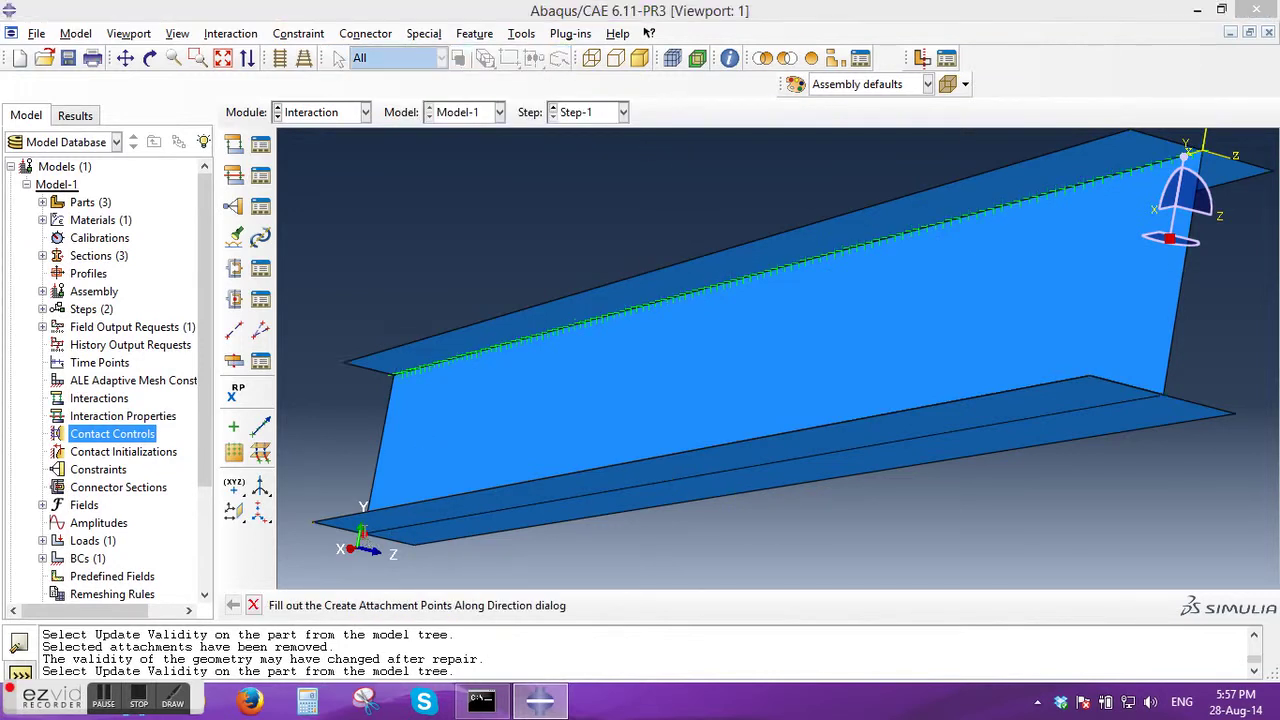
click(133, 282)
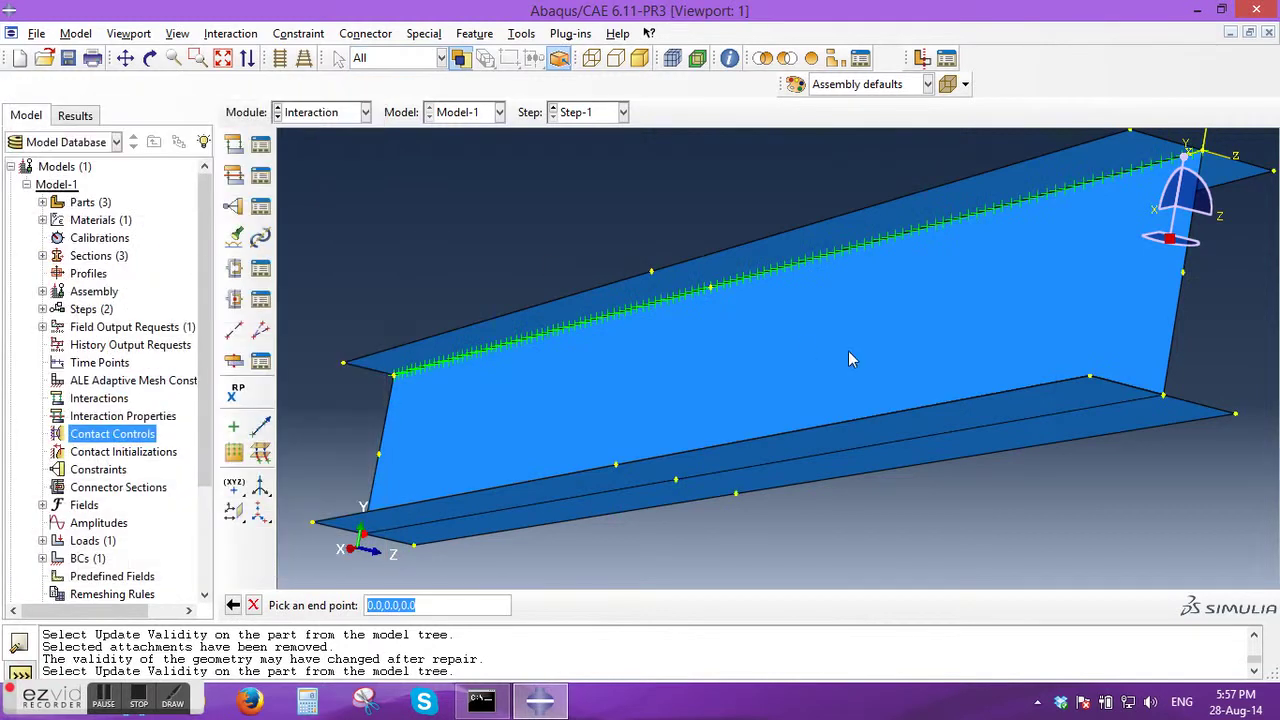
click(1163, 396)
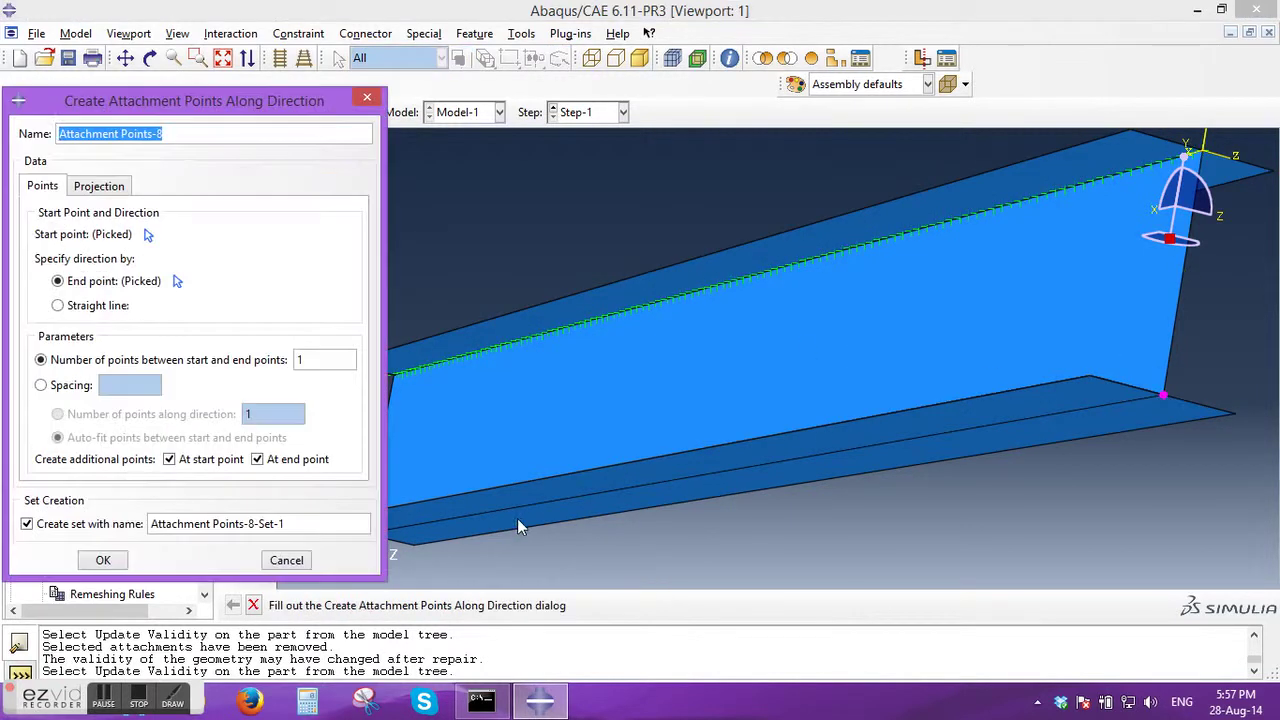
click(90, 396)
click(115, 390)
text(0.025)
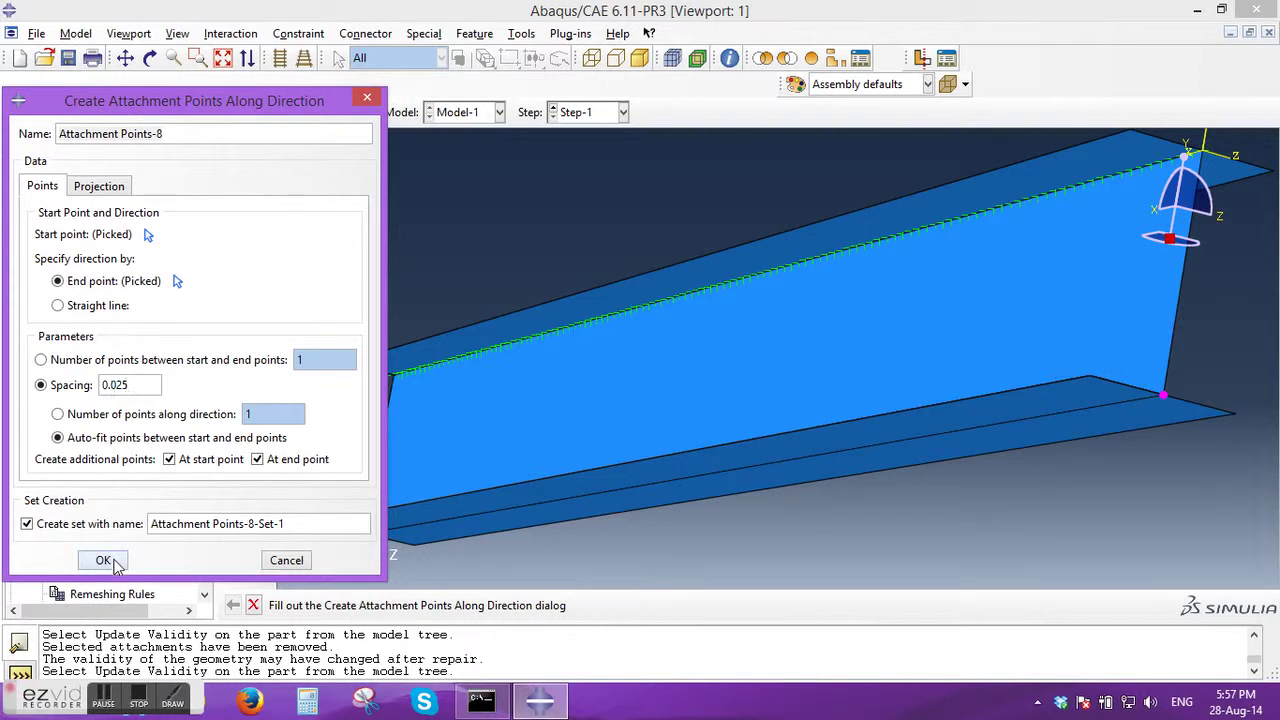
click(103, 560)
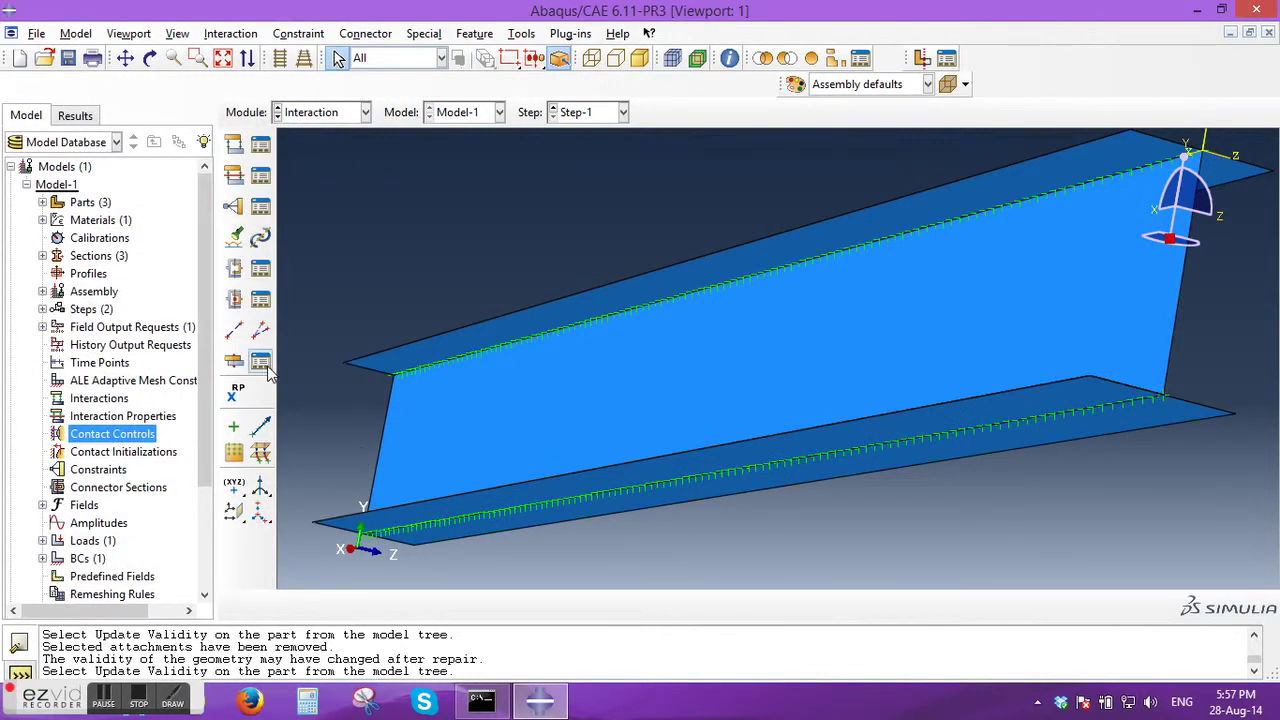
Start point-based Fasteners-1 on the attachment points, fastening specified surfaces by proximity.
click(234, 362)
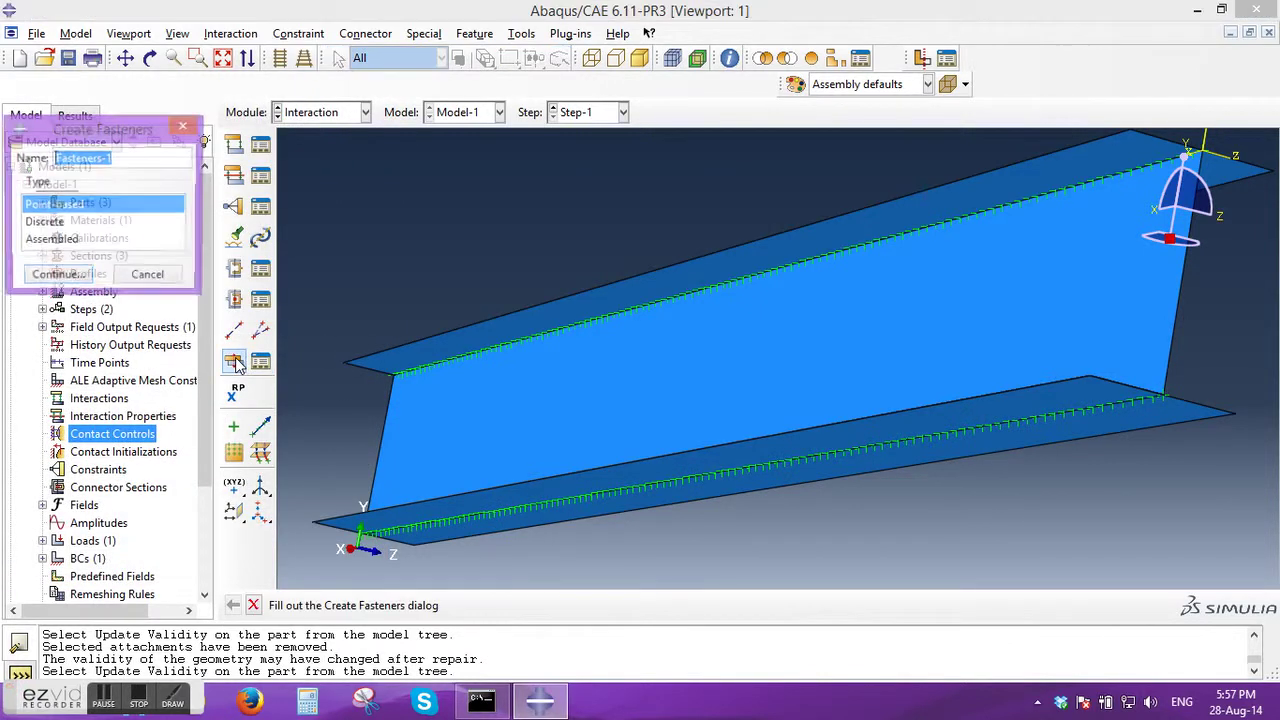
click(63, 275)
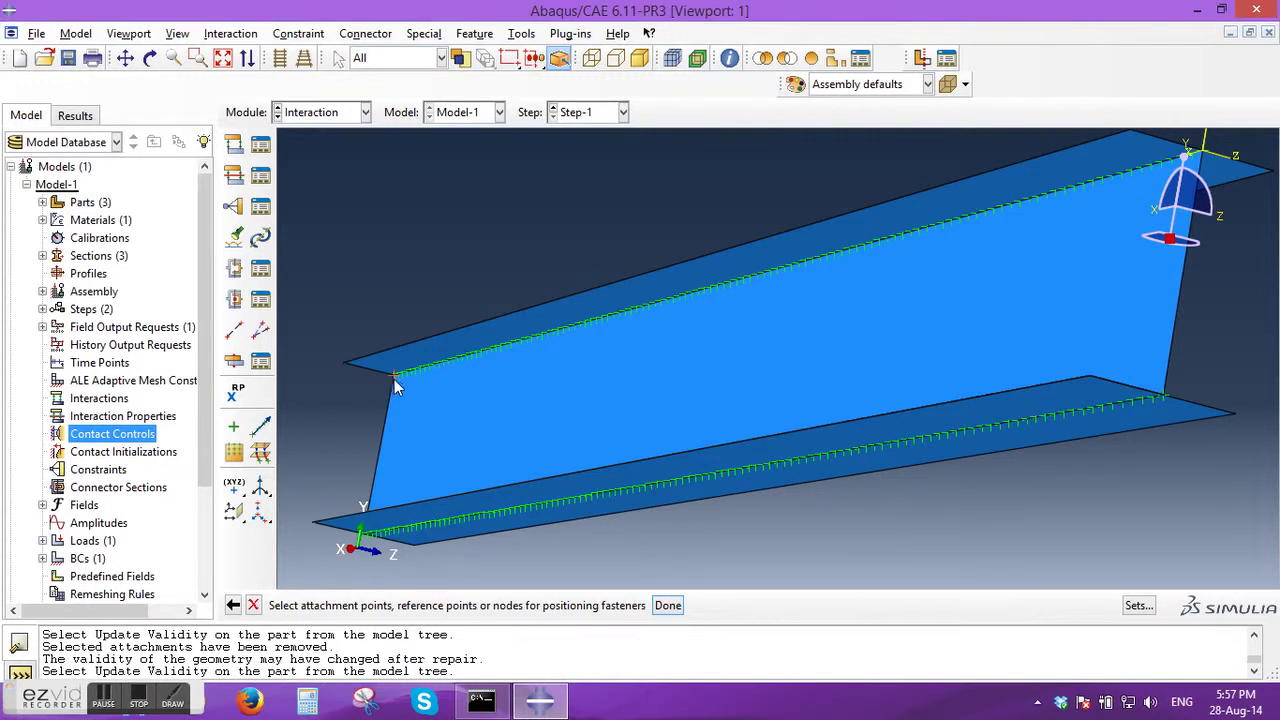
click(666, 605)
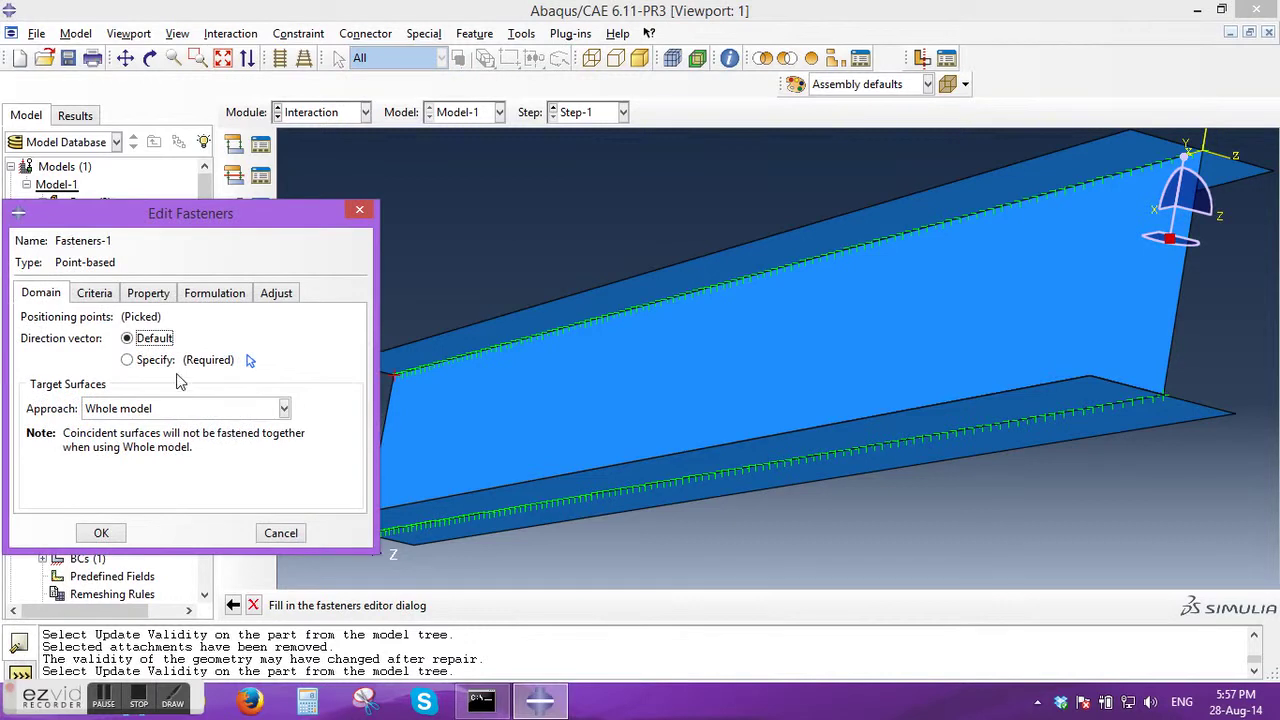
click(143, 408)
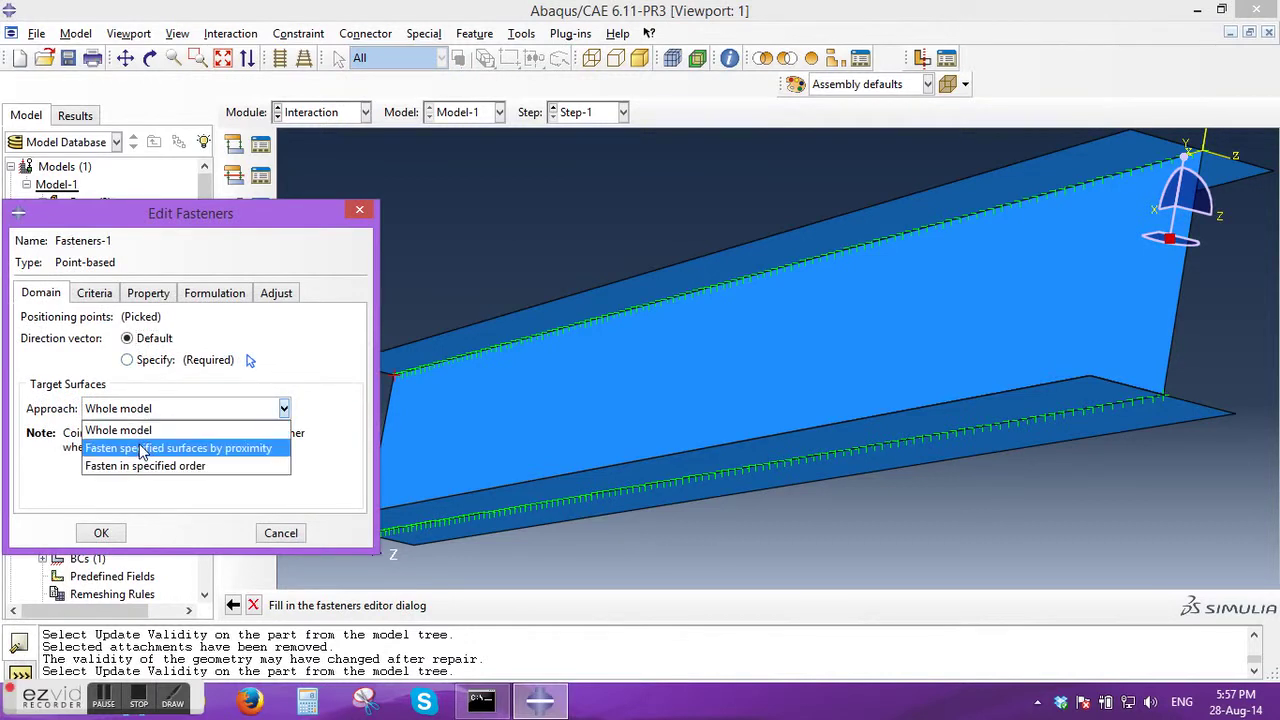
click(142, 441)
Pick the top flange as the first target surface and the web as the second.
click(116, 455)
right_click(116, 455)
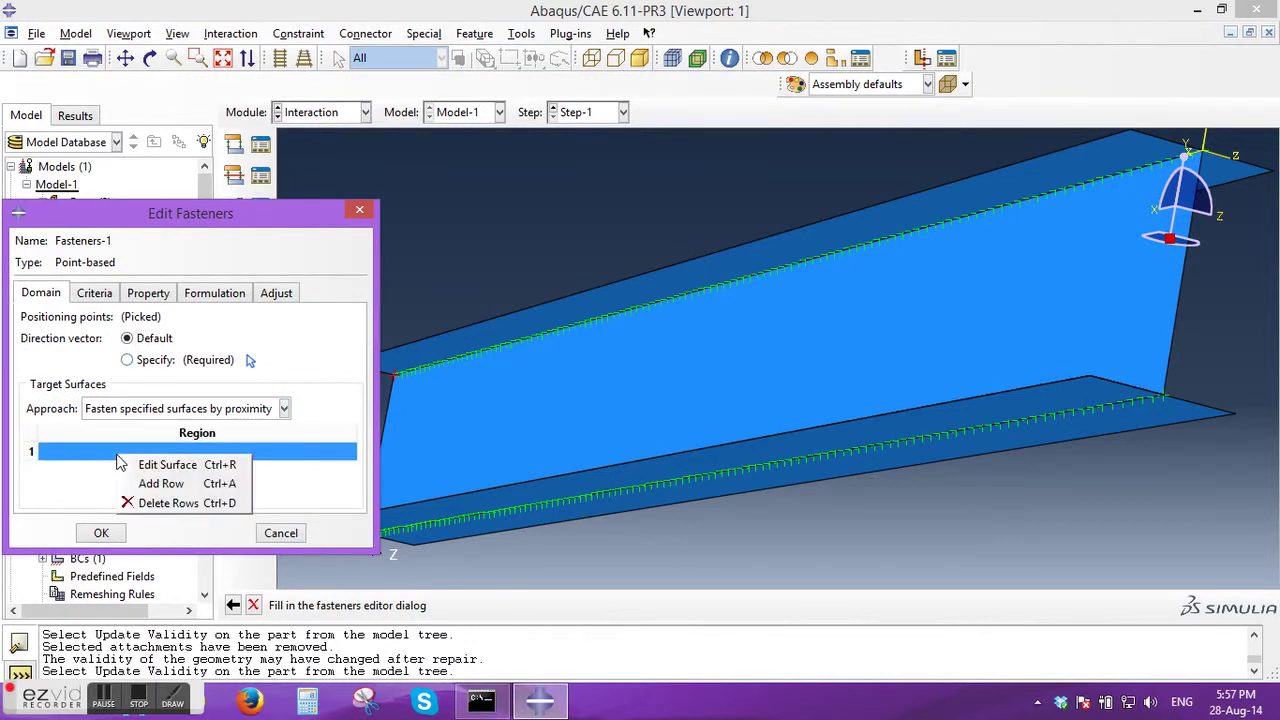
click(132, 465)
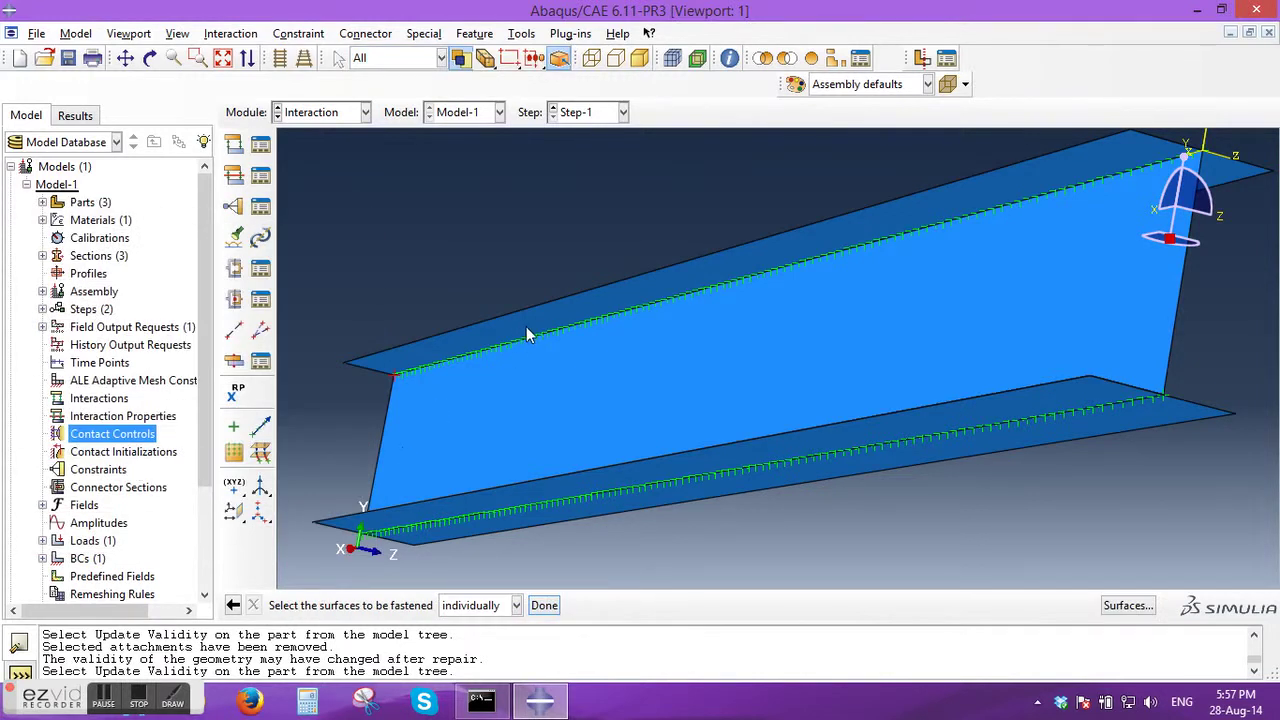
click(528, 325)
click(544, 605)
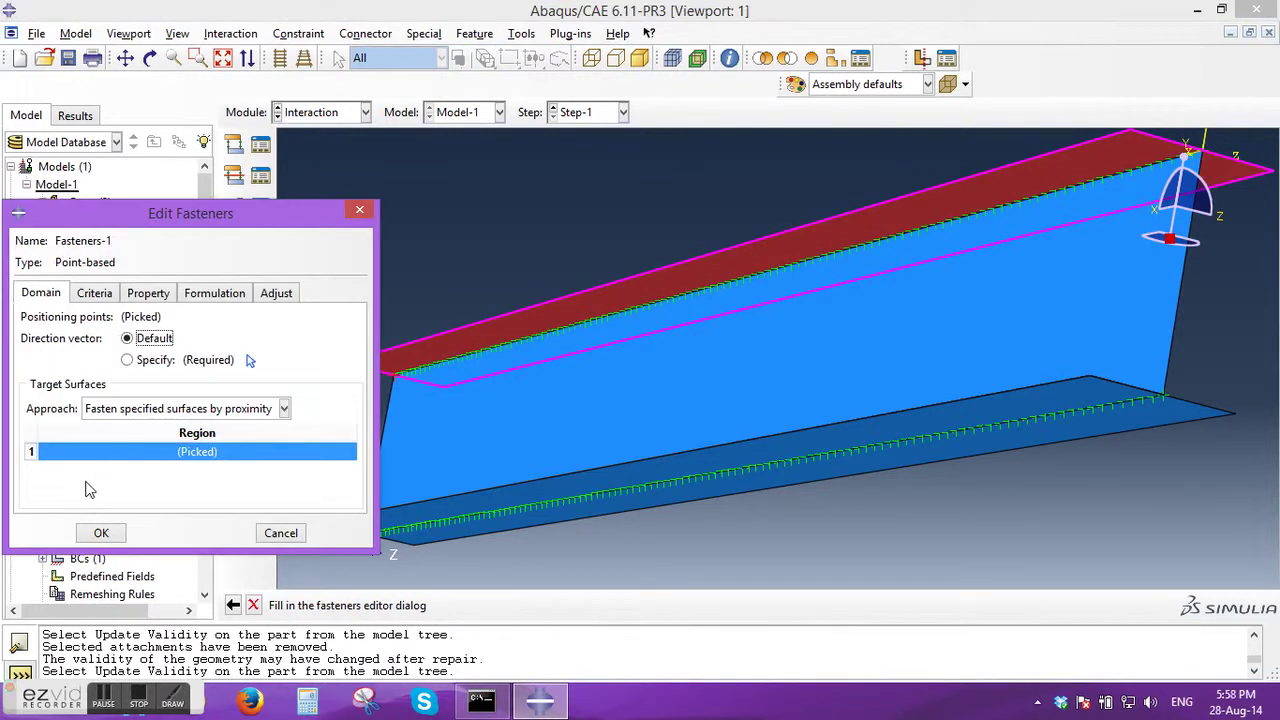
right_click(87, 488)
click(105, 493)
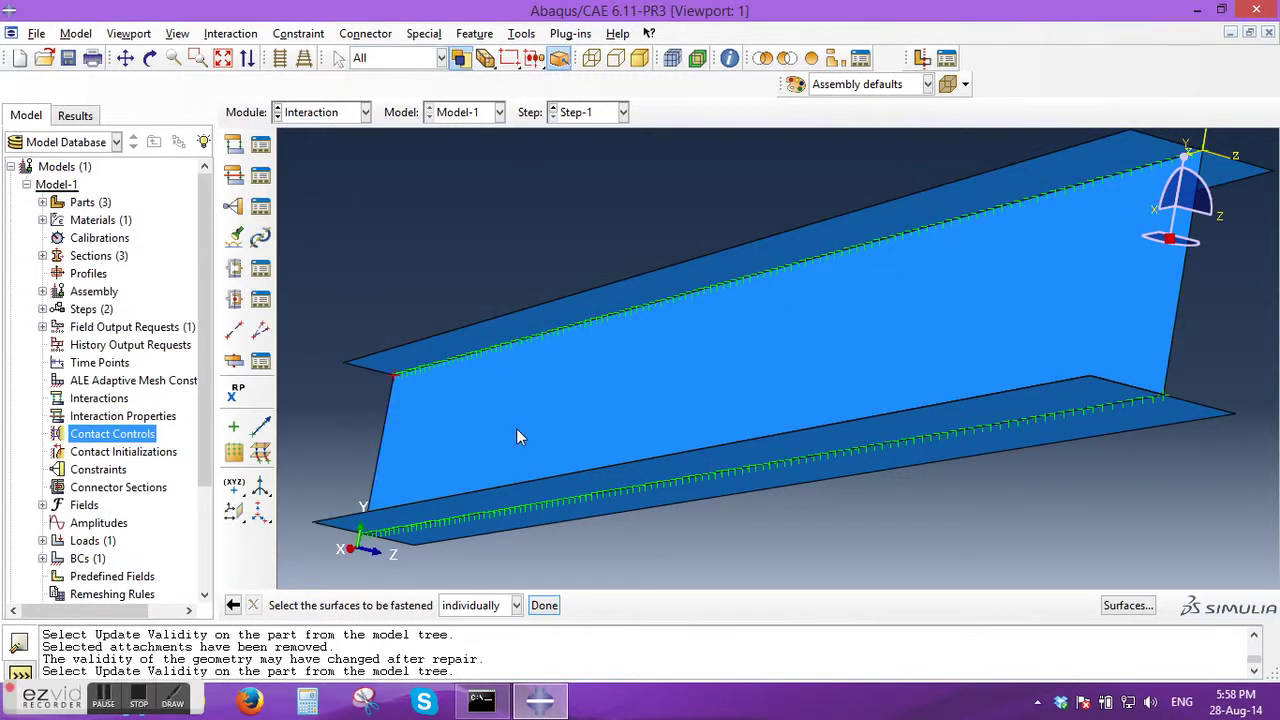
click(516, 428)
Confirm the web target and set the fastener criteria to Edge-to-Face.
click(544, 605)
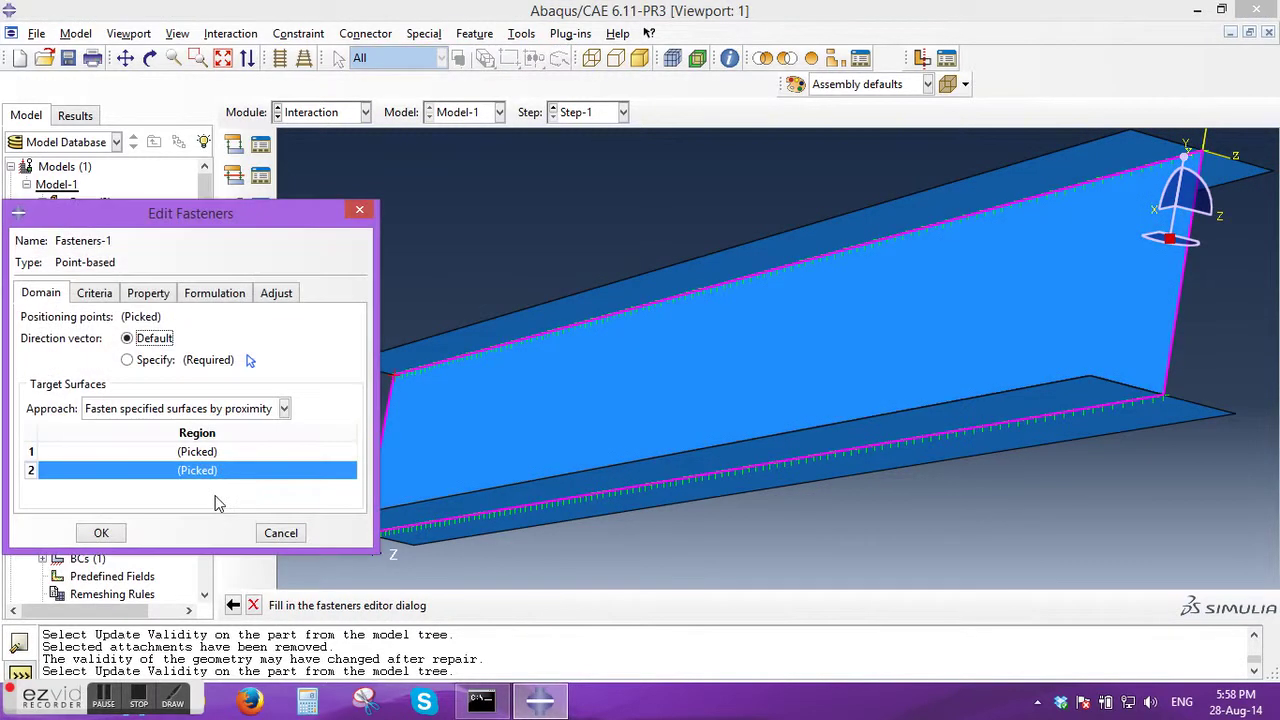
click(92, 294)
click(165, 342)
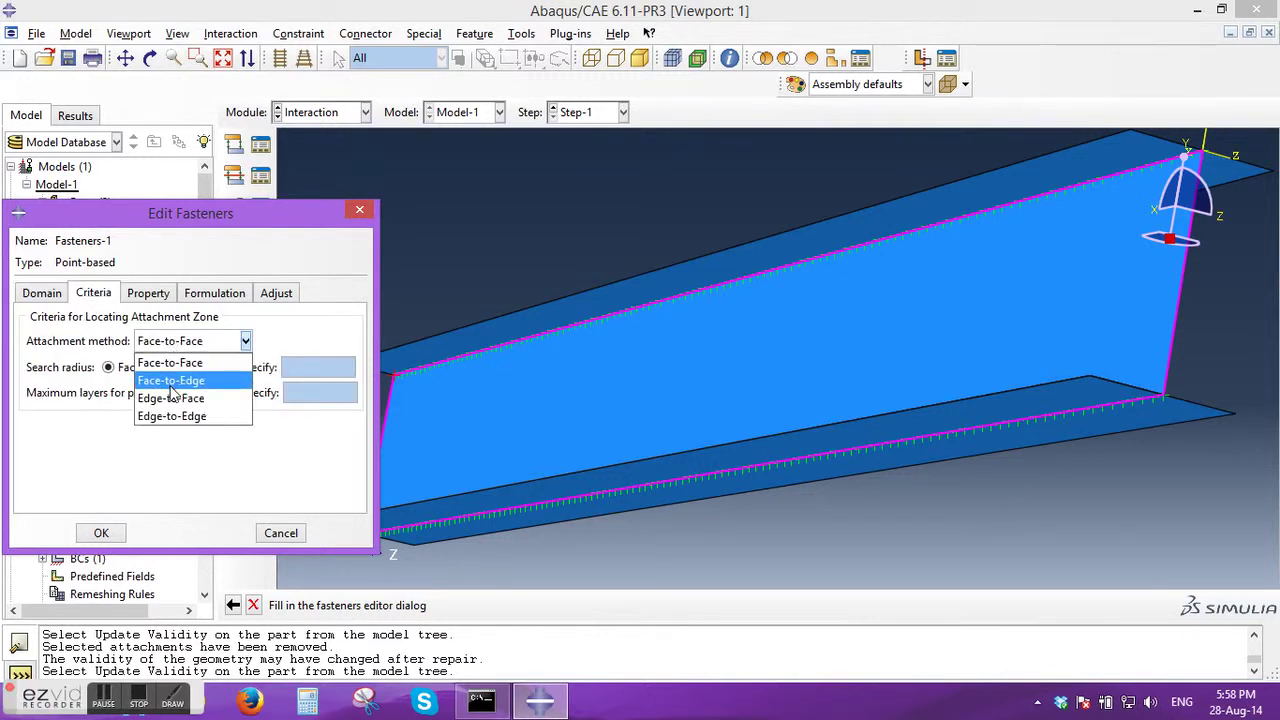
click(172, 399)
Make Fasteners-1 rigid MPC with 0.004 physical radius and create it.
click(153, 293)
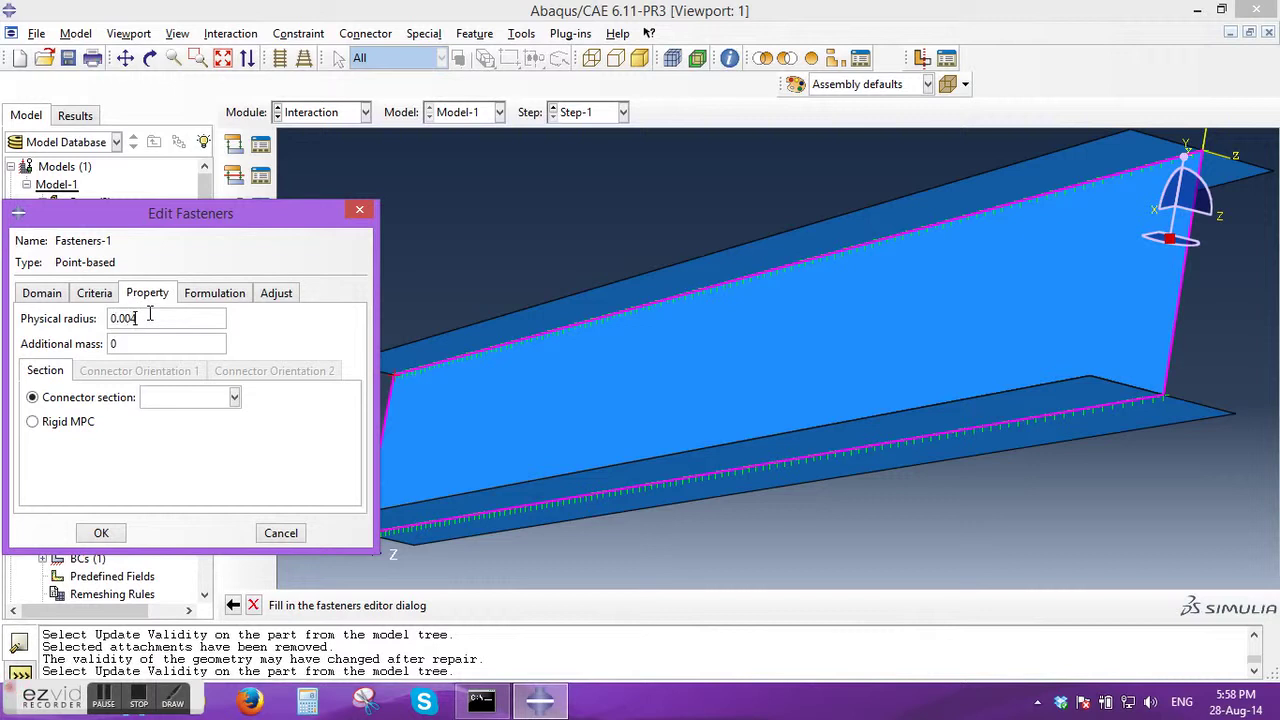
click(78, 421)
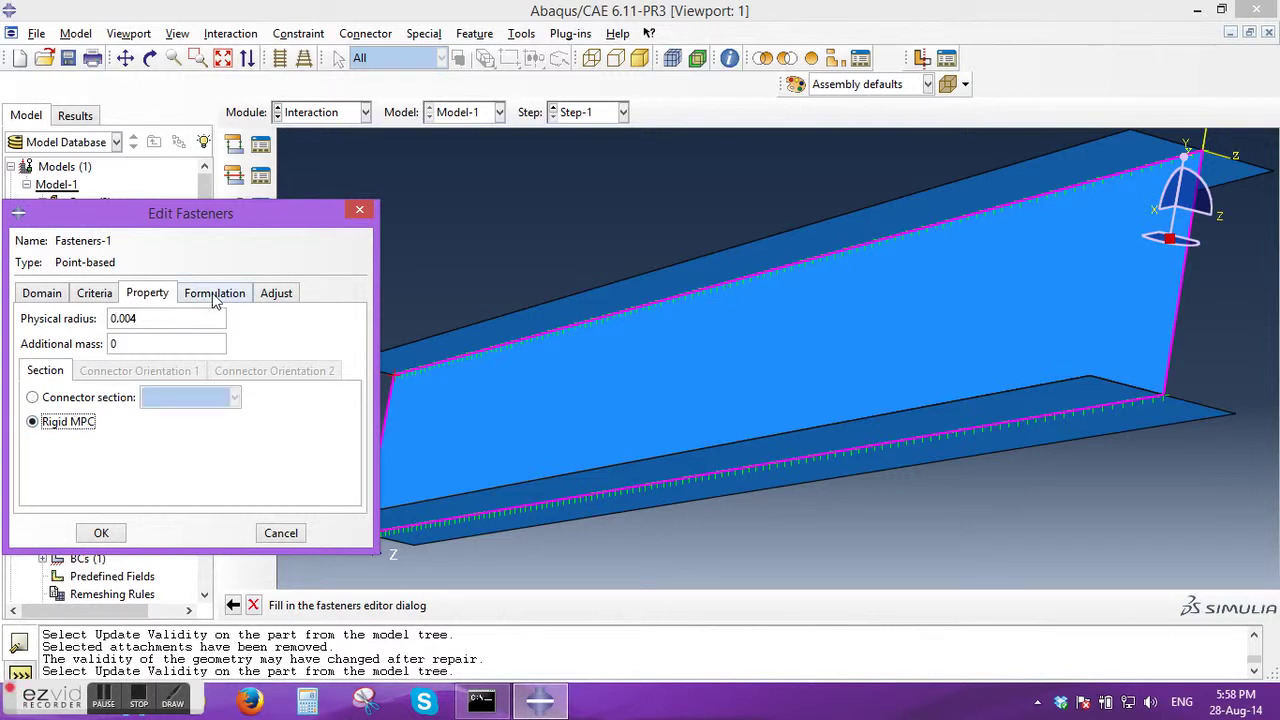
click(214, 300)
click(278, 294)
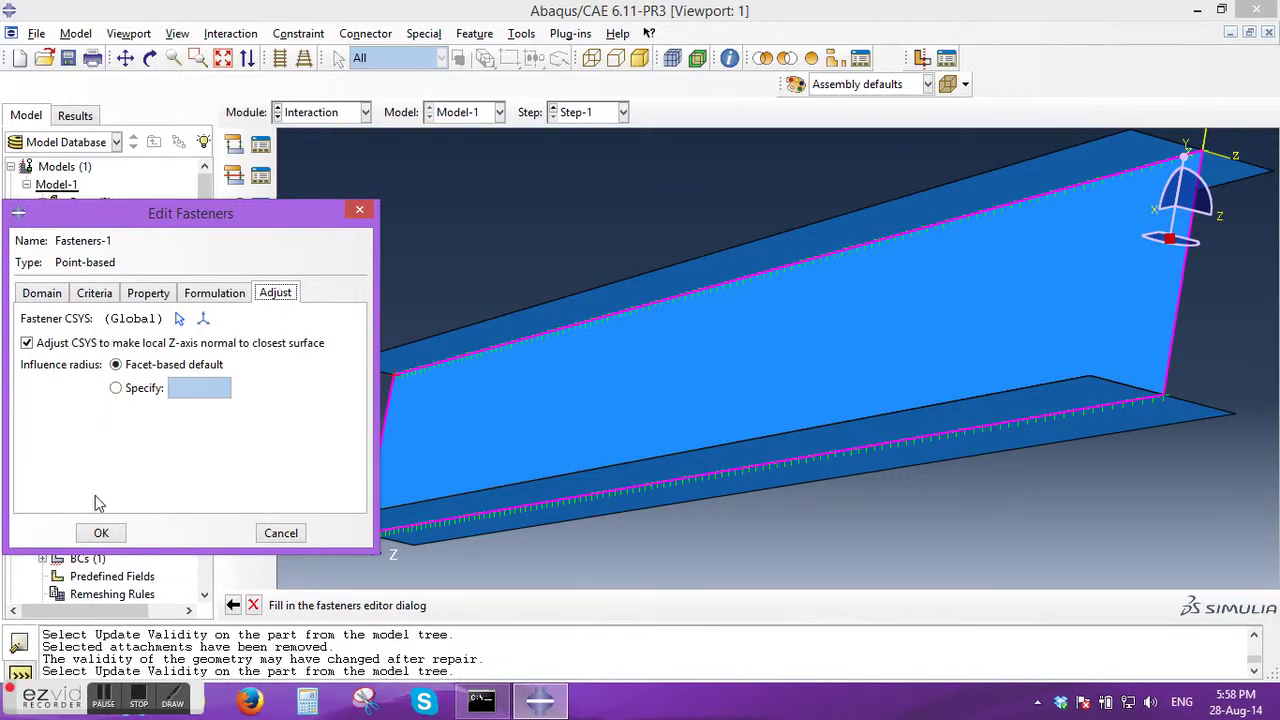
click(98, 532)
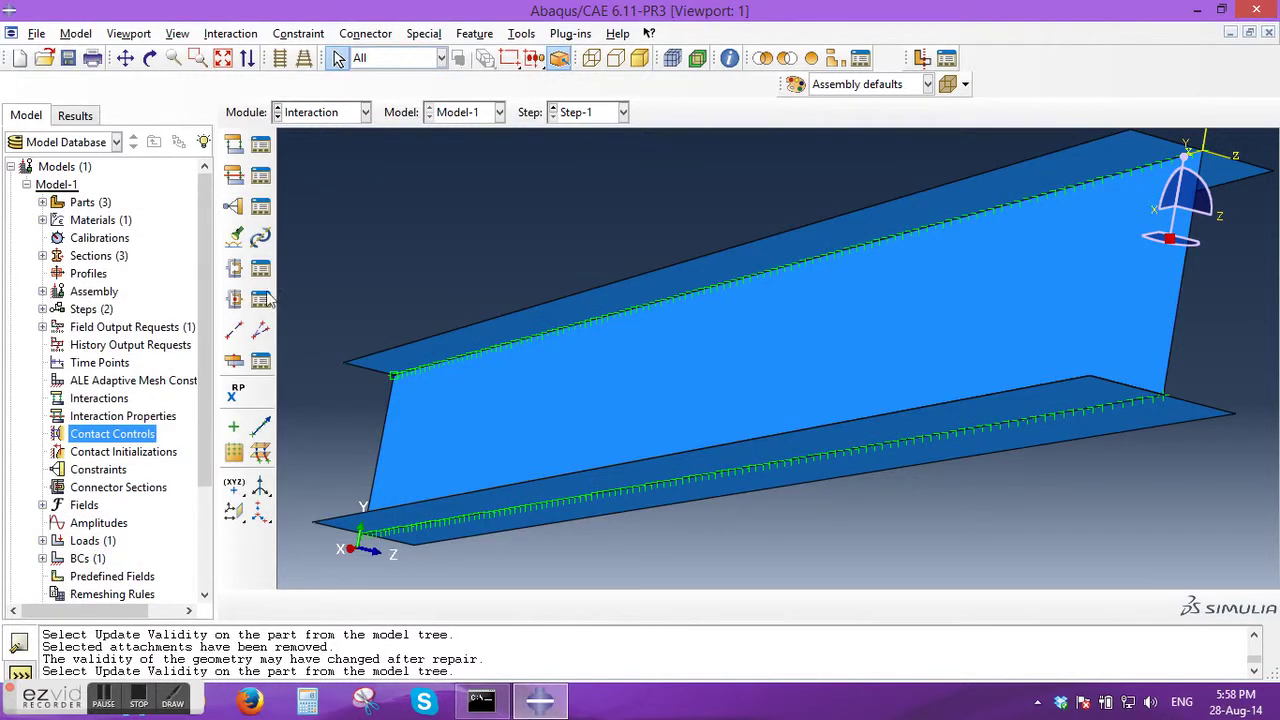
click(234, 361)
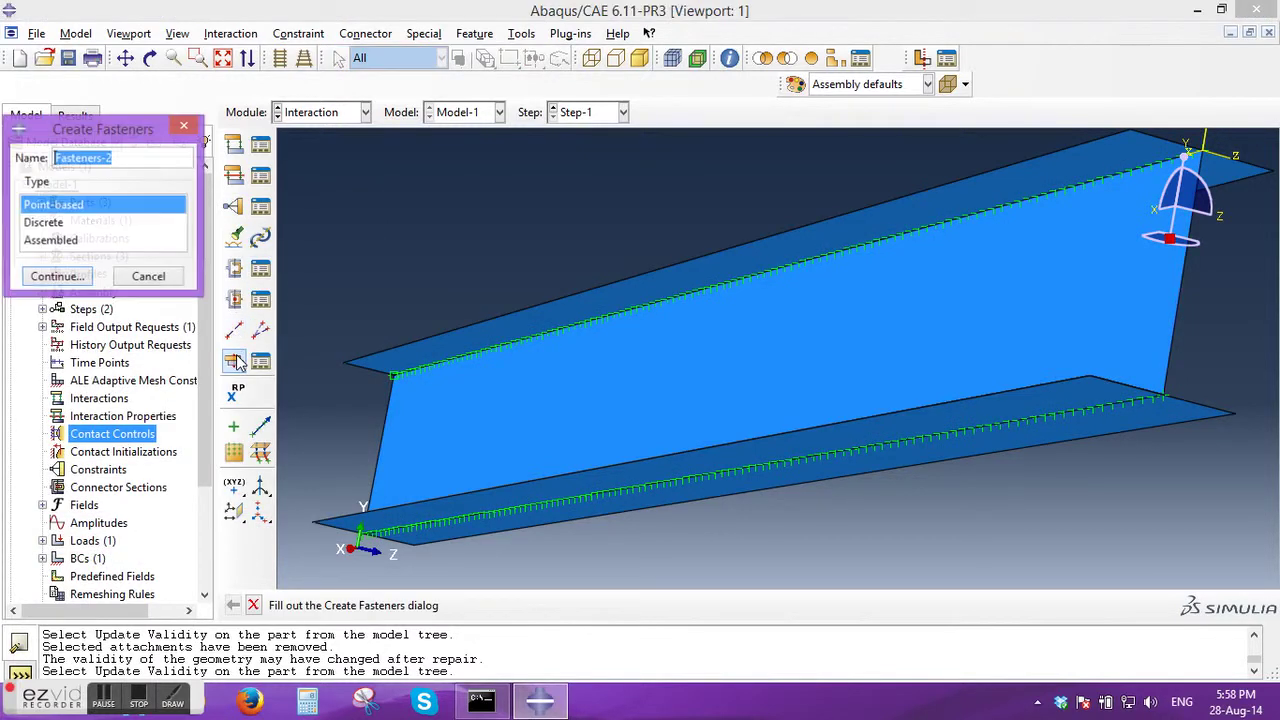
Try positioning point-based Fasteners-2 at the flange corner, cycling ambiguous vertices, then cancel.
click(52, 277)
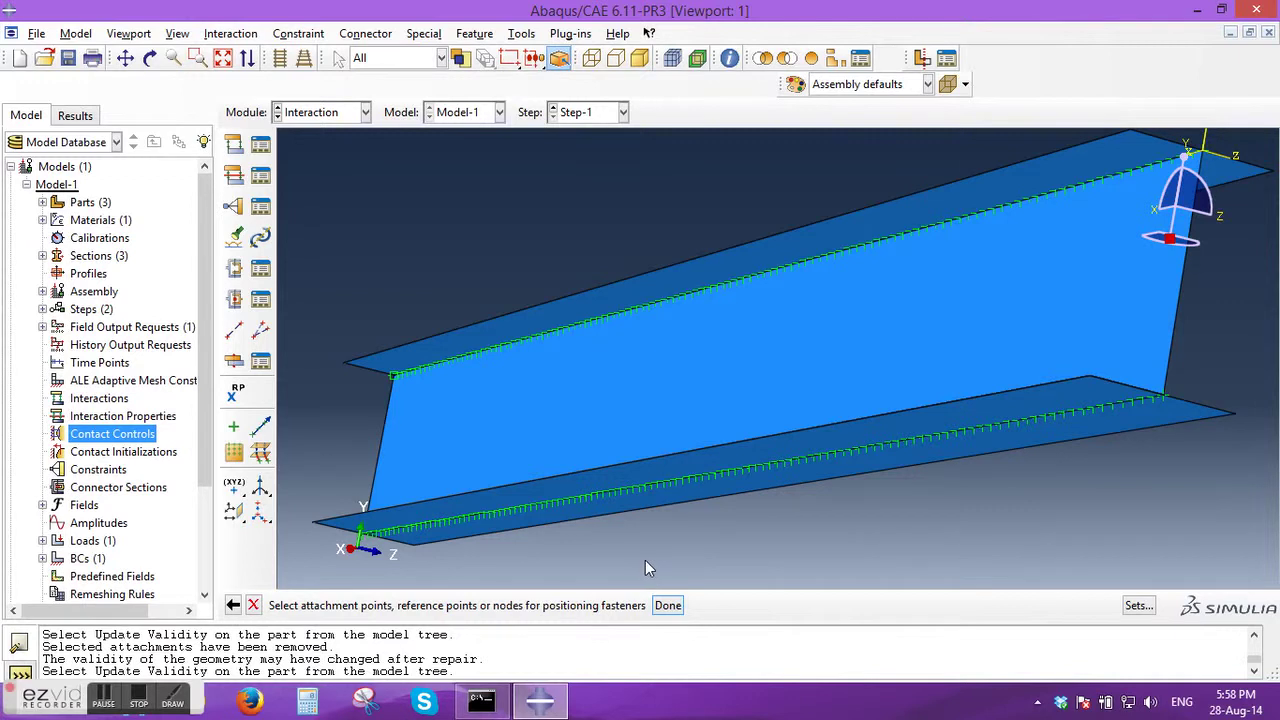
click(363, 531)
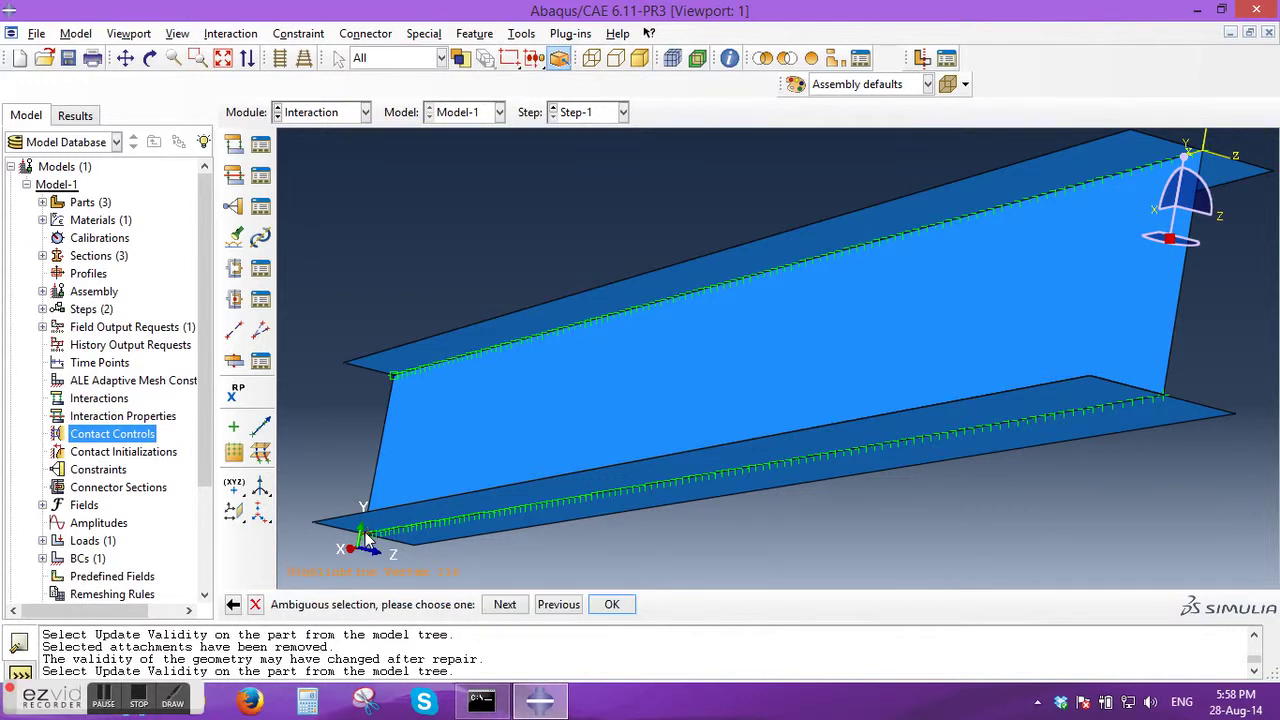
click(548, 606)
click(546, 606)
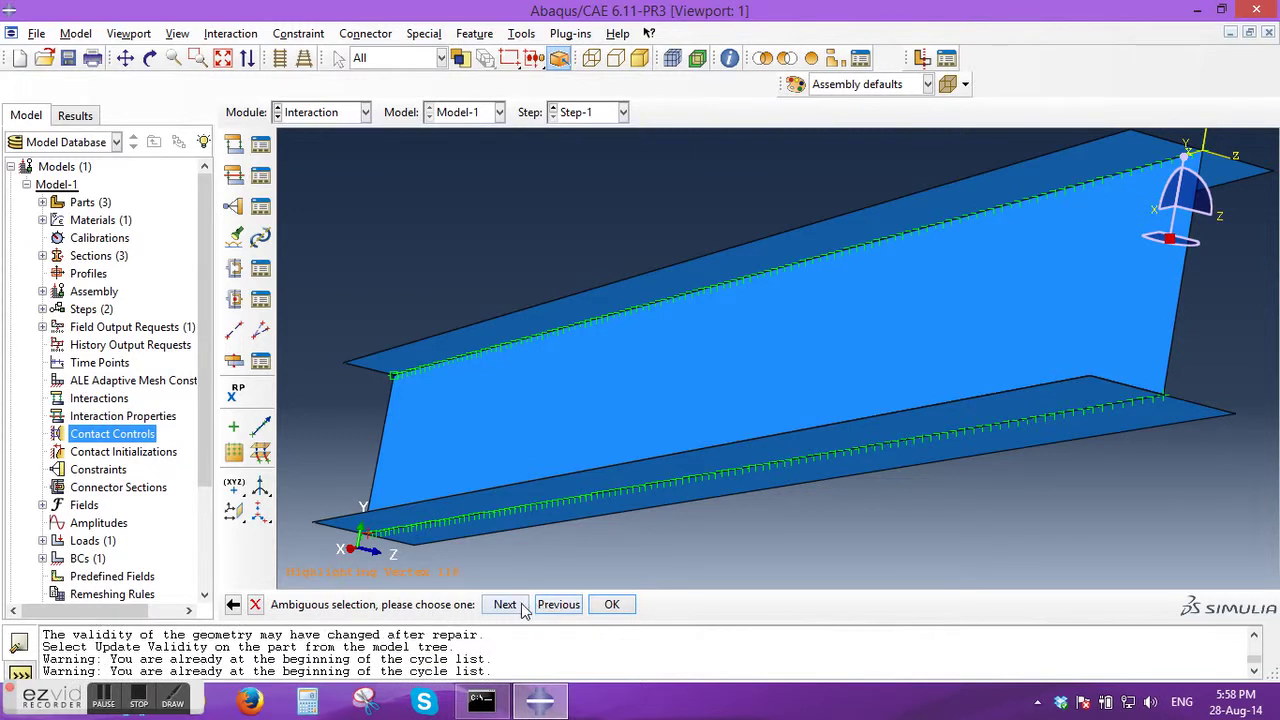
click(510, 605)
click(508, 605)
click(508, 605)
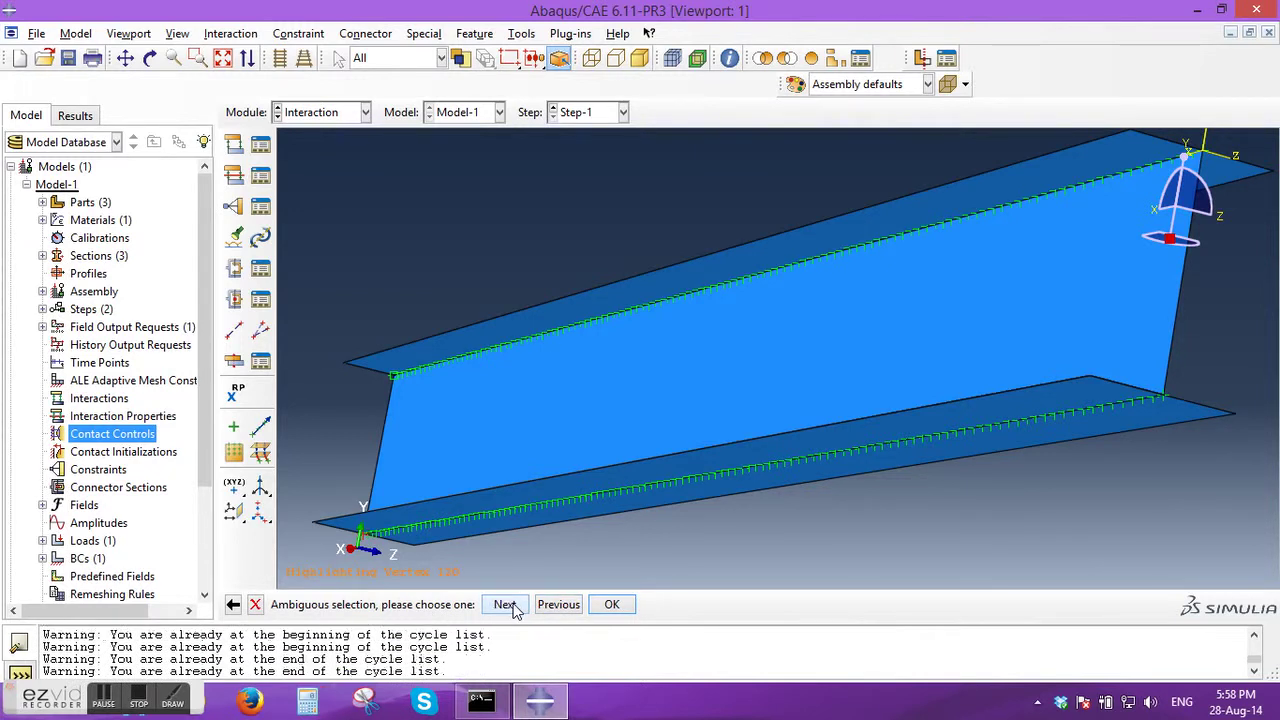
click(609, 605)
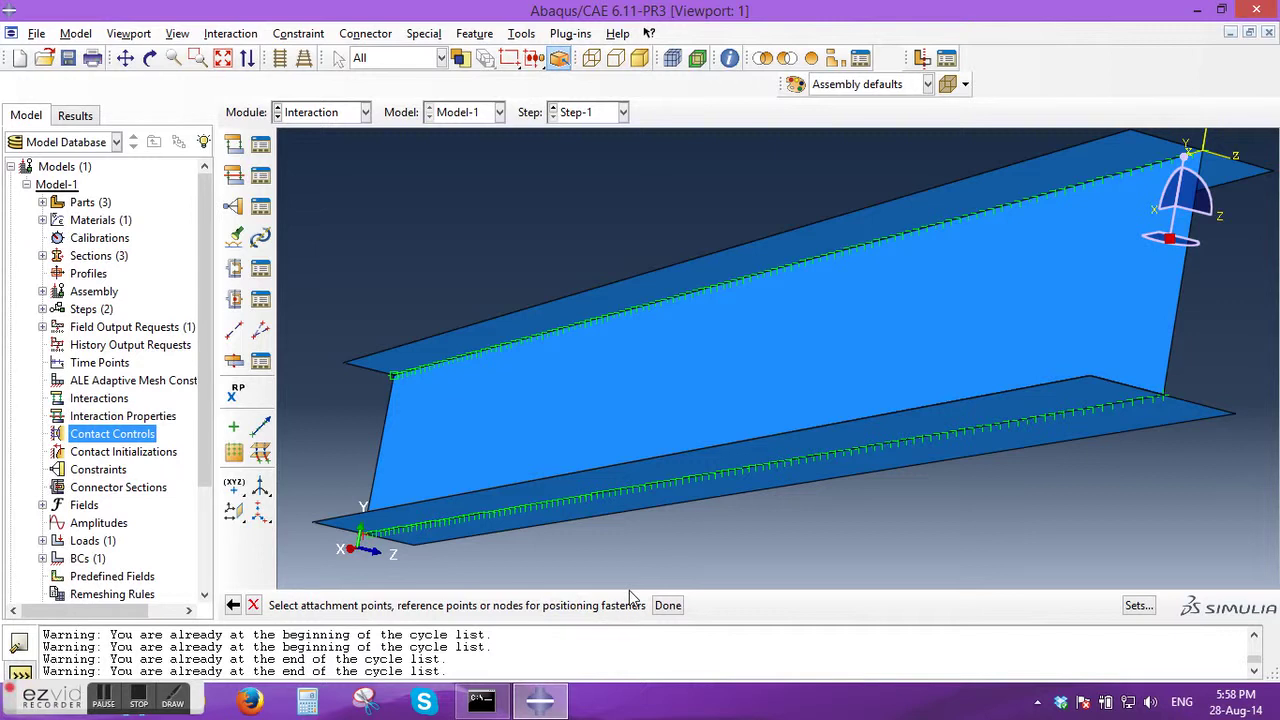
click(255, 605)
Restart point-based Fasteners-2 and pick the far lower flange corner vertex as position.
click(233, 360)
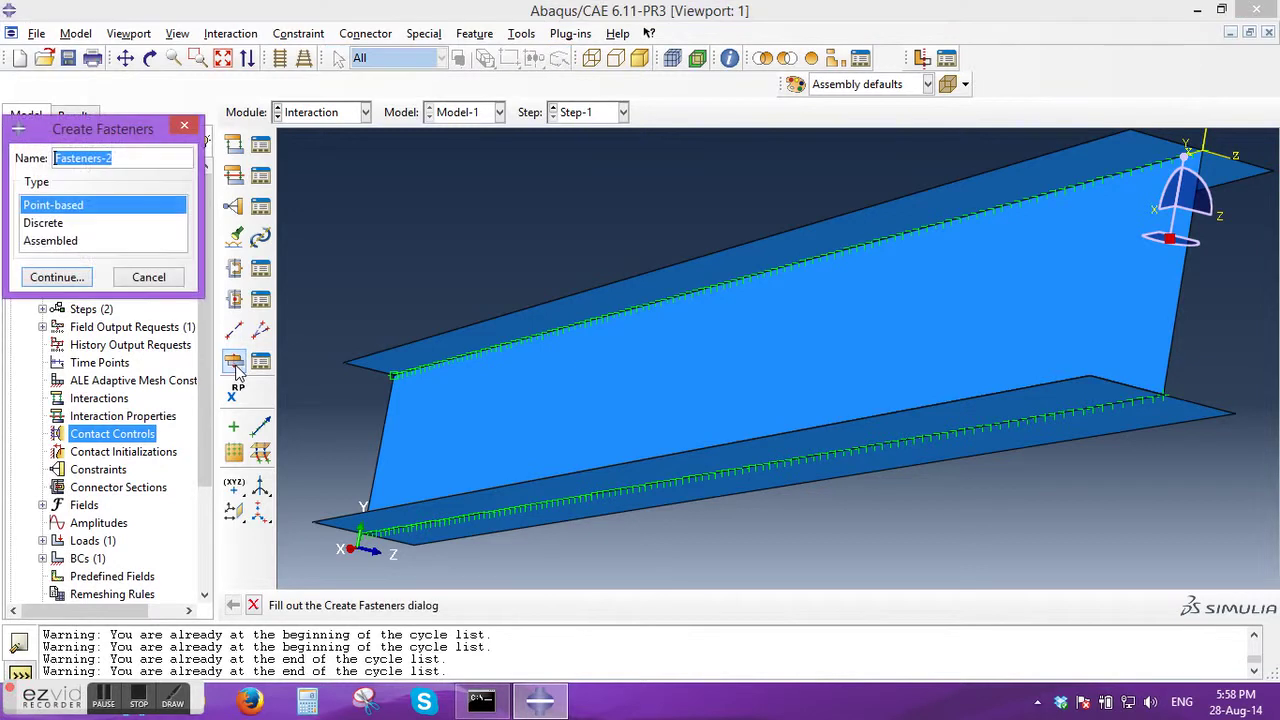
click(60, 280)
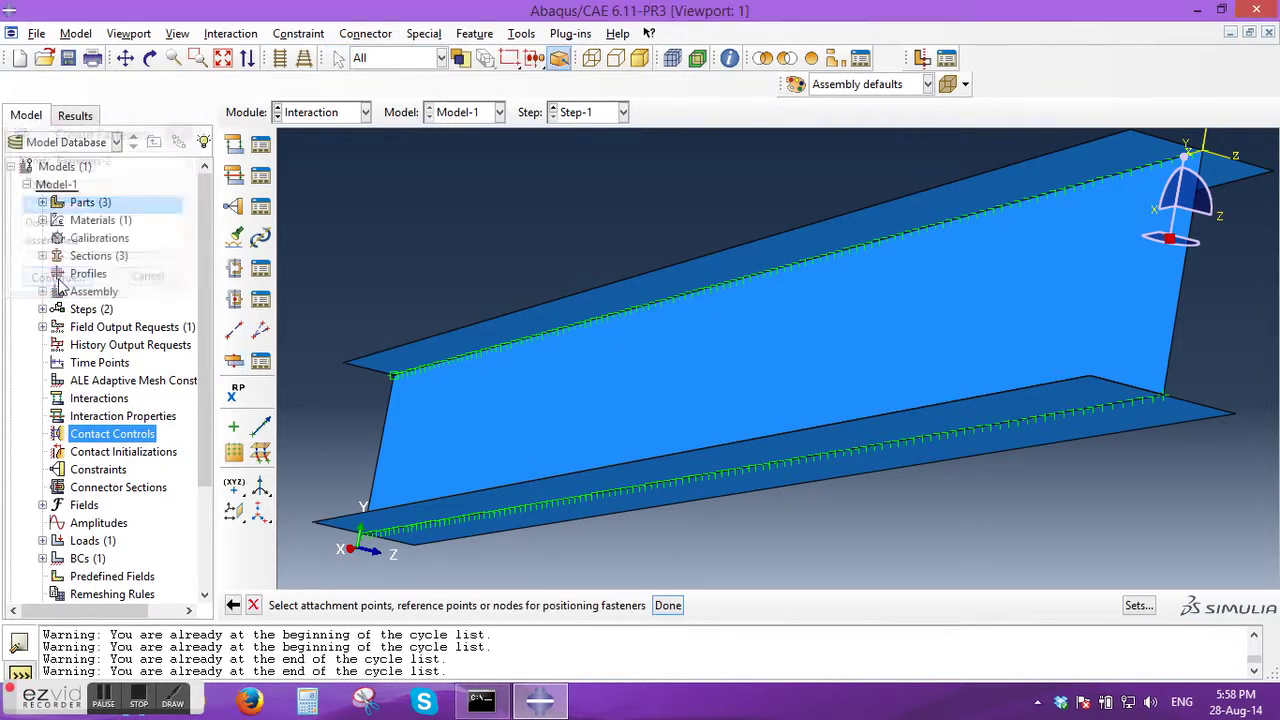
click(1165, 396)
Finish the position pick and set Fasteners-2 to fasten specified surfaces by proximity.
click(668, 605)
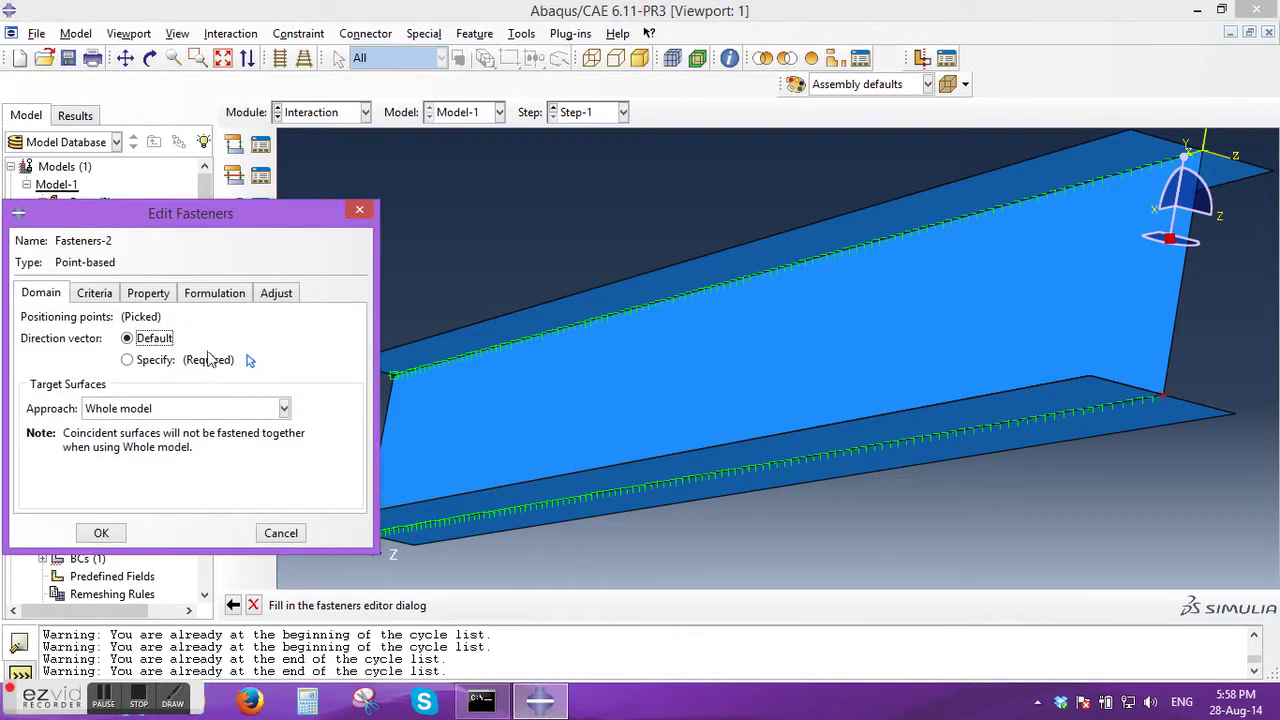
click(127, 409)
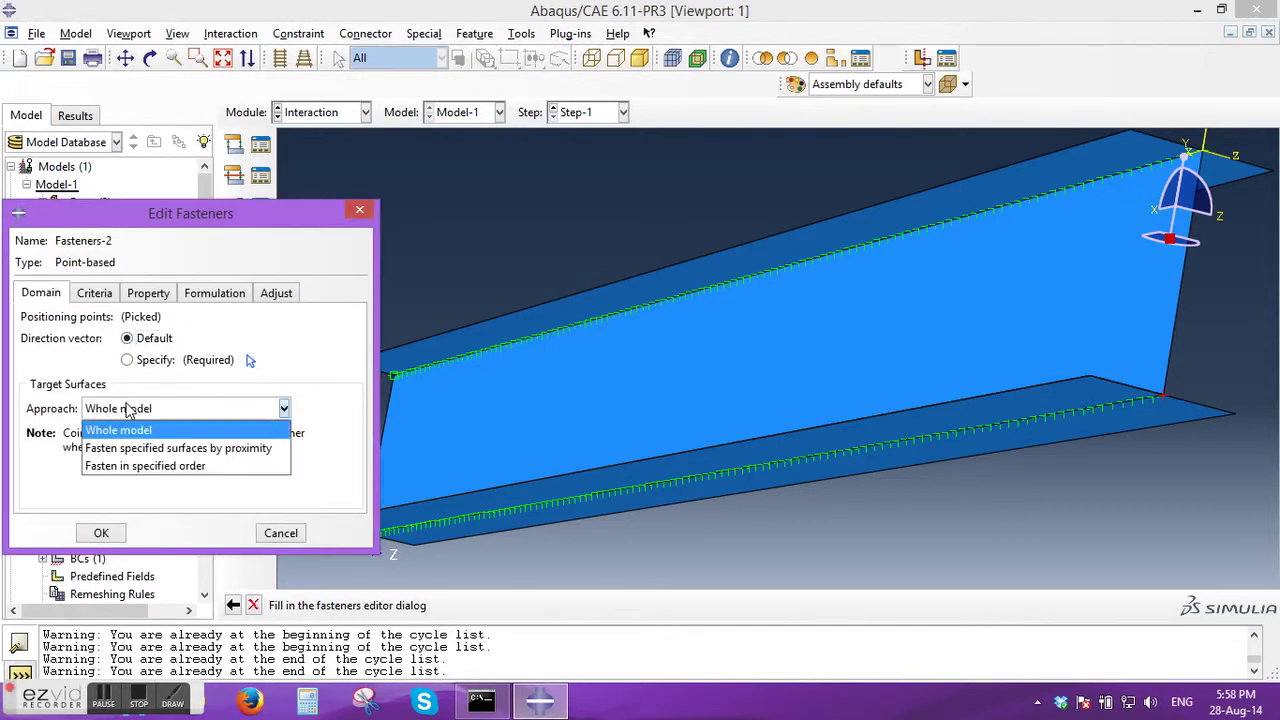
click(130, 448)
click(130, 452)
click(132, 453)
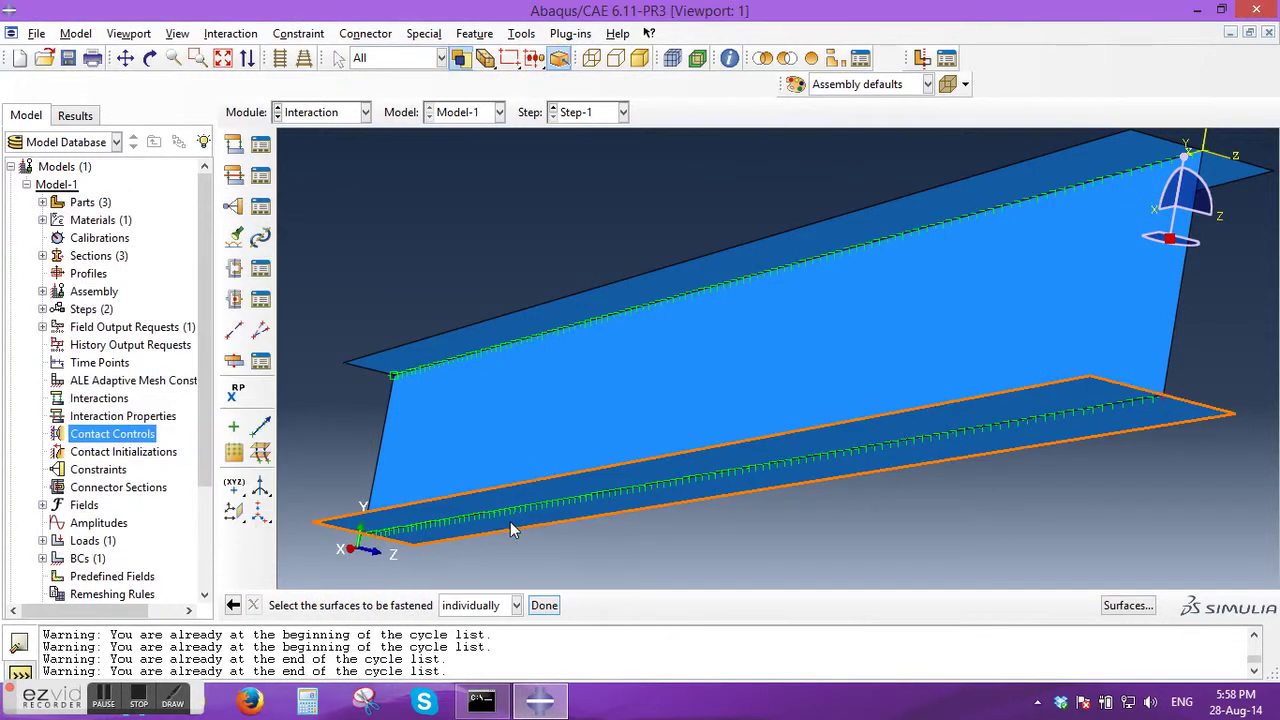
Pick the bottom flange as first target surface and add the web as second.
click(603, 478)
click(547, 607)
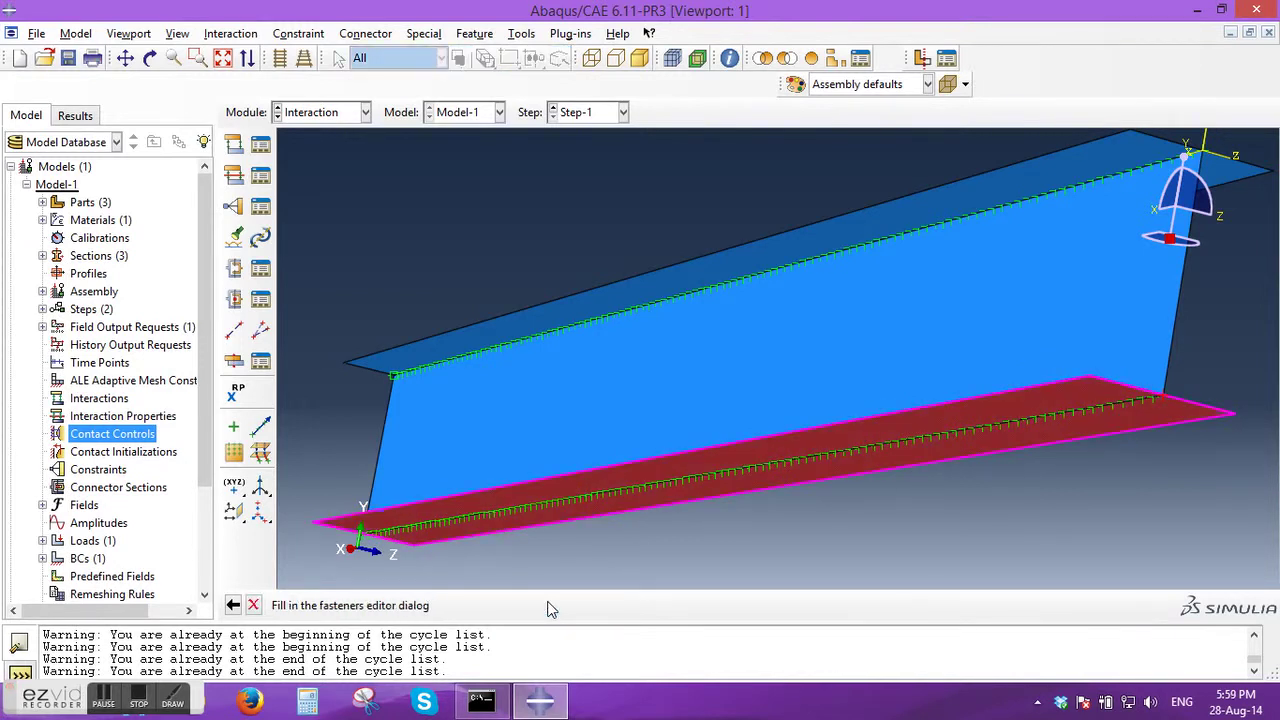
right_click(201, 500)
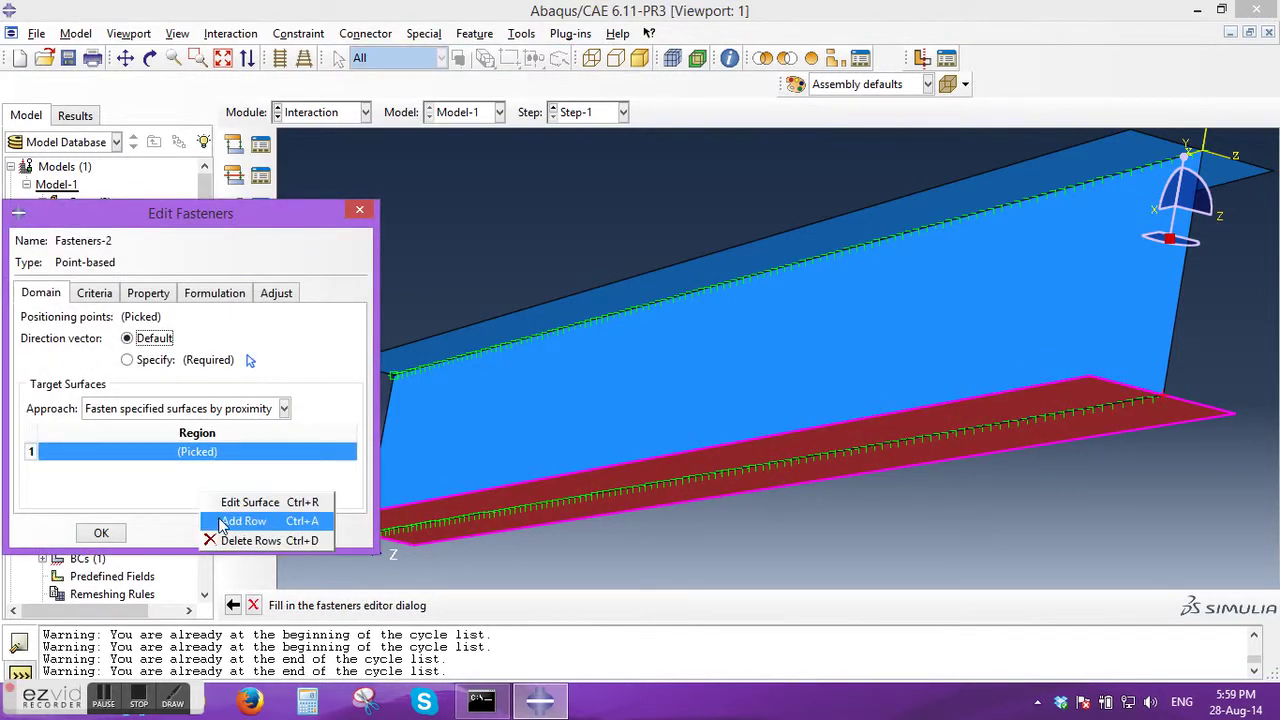
click(222, 521)
click(558, 436)
click(546, 606)
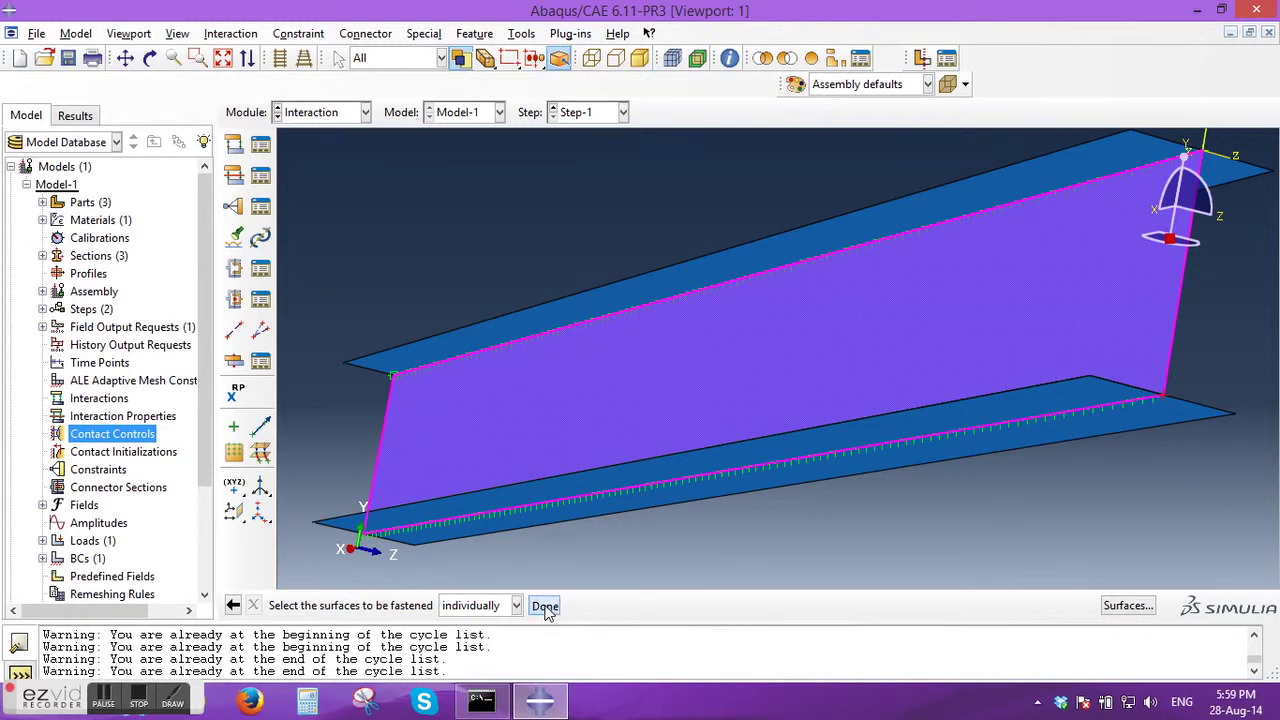
click(96, 293)
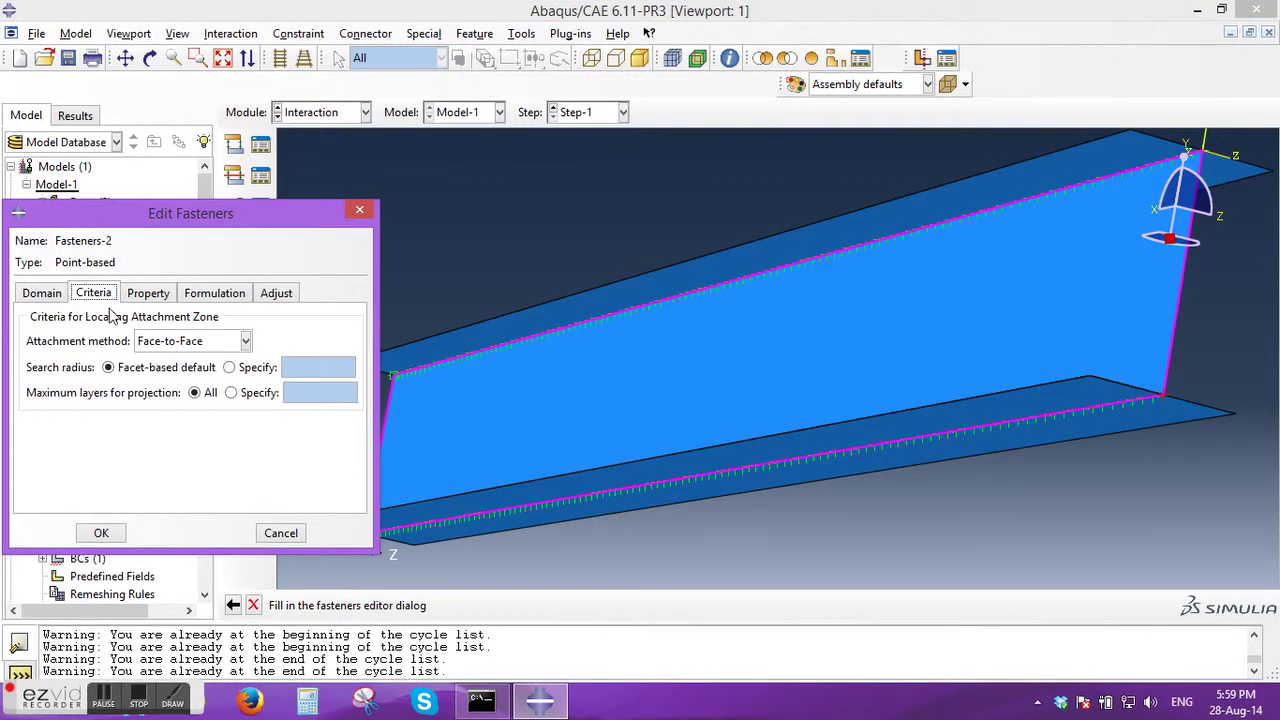
Give Fasteners-2 Edge-to-Face criteria, 0.004 physical radius and Rigid MPC, then create it.
click(160, 341)
click(175, 403)
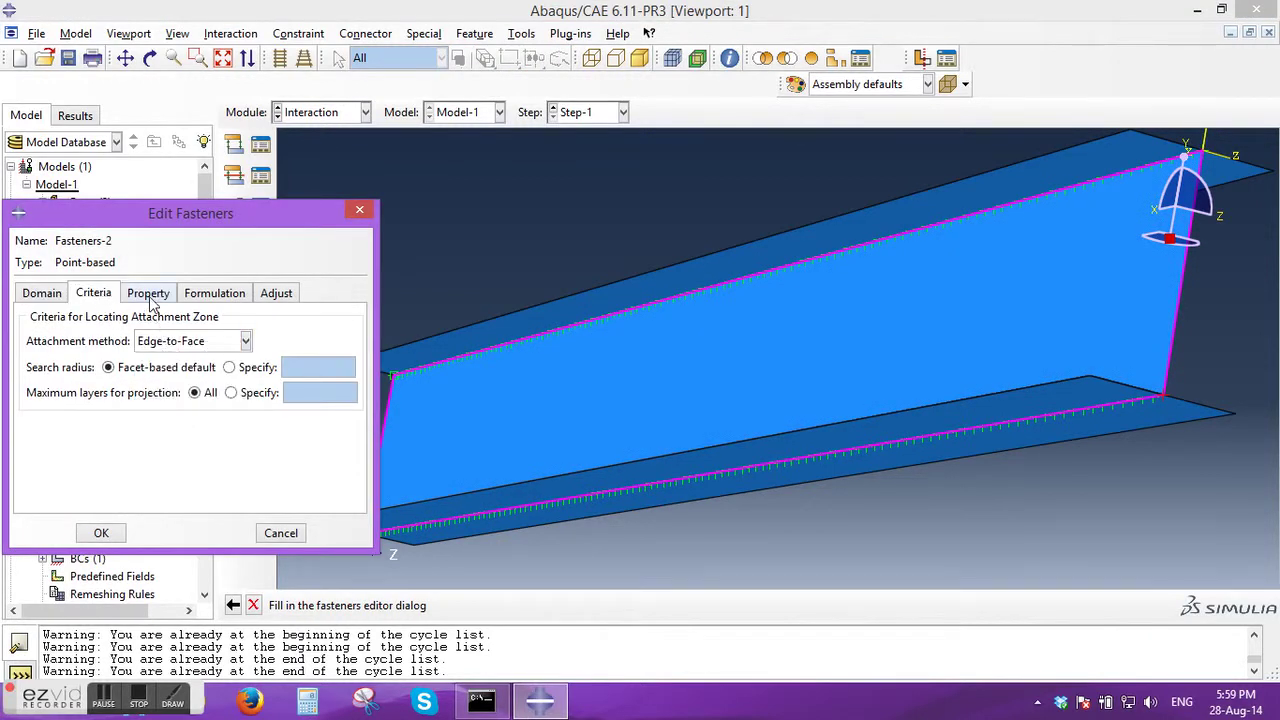
click(150, 294)
click(148, 318)
text(0.004)
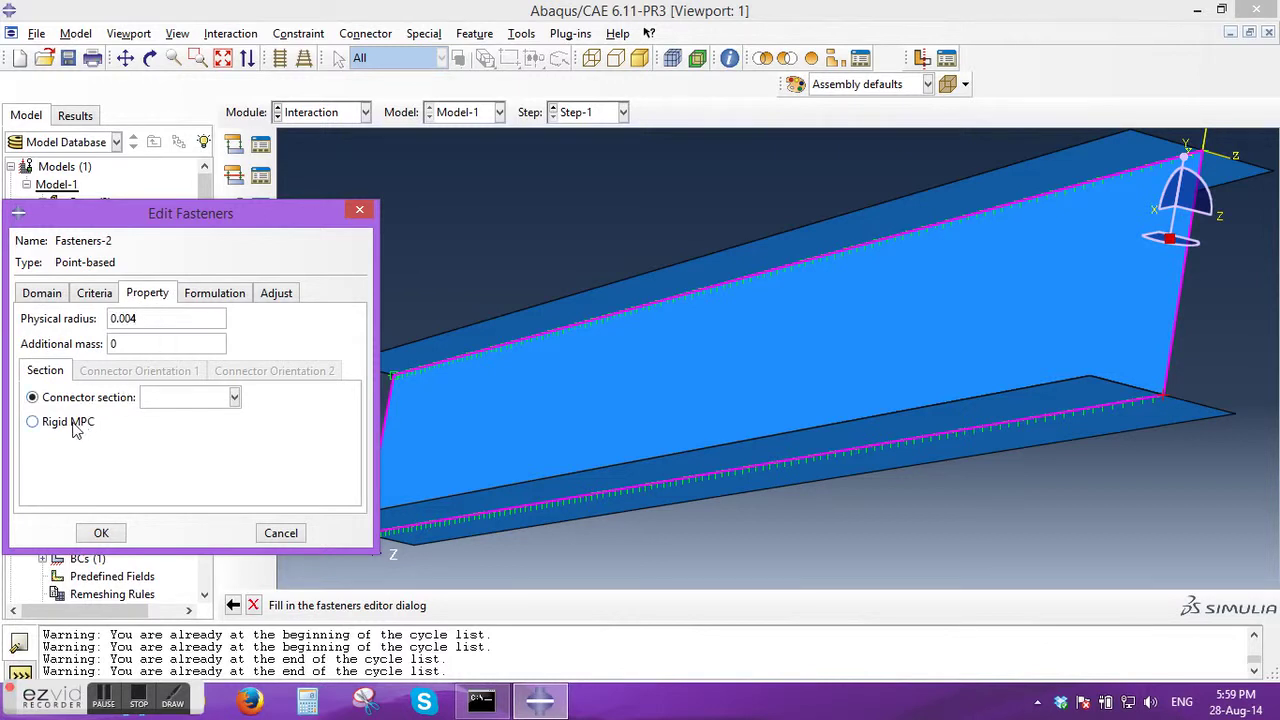
click(76, 424)
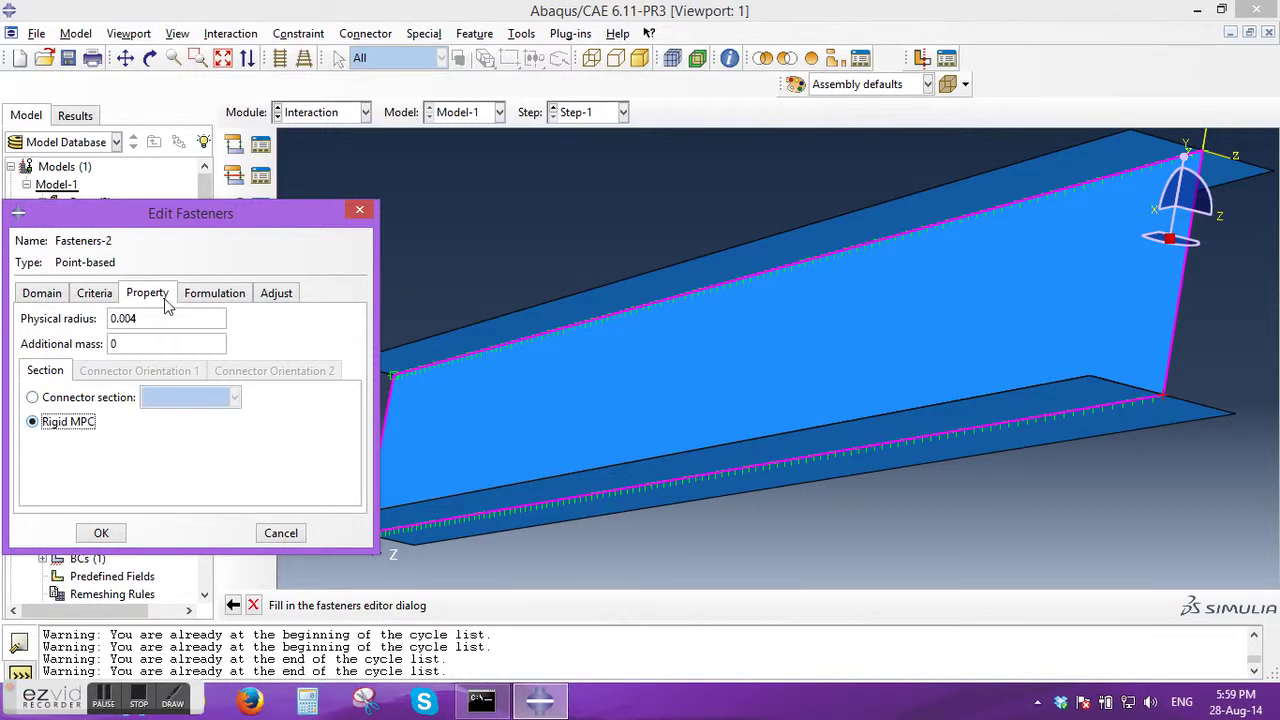
click(193, 293)
click(275, 294)
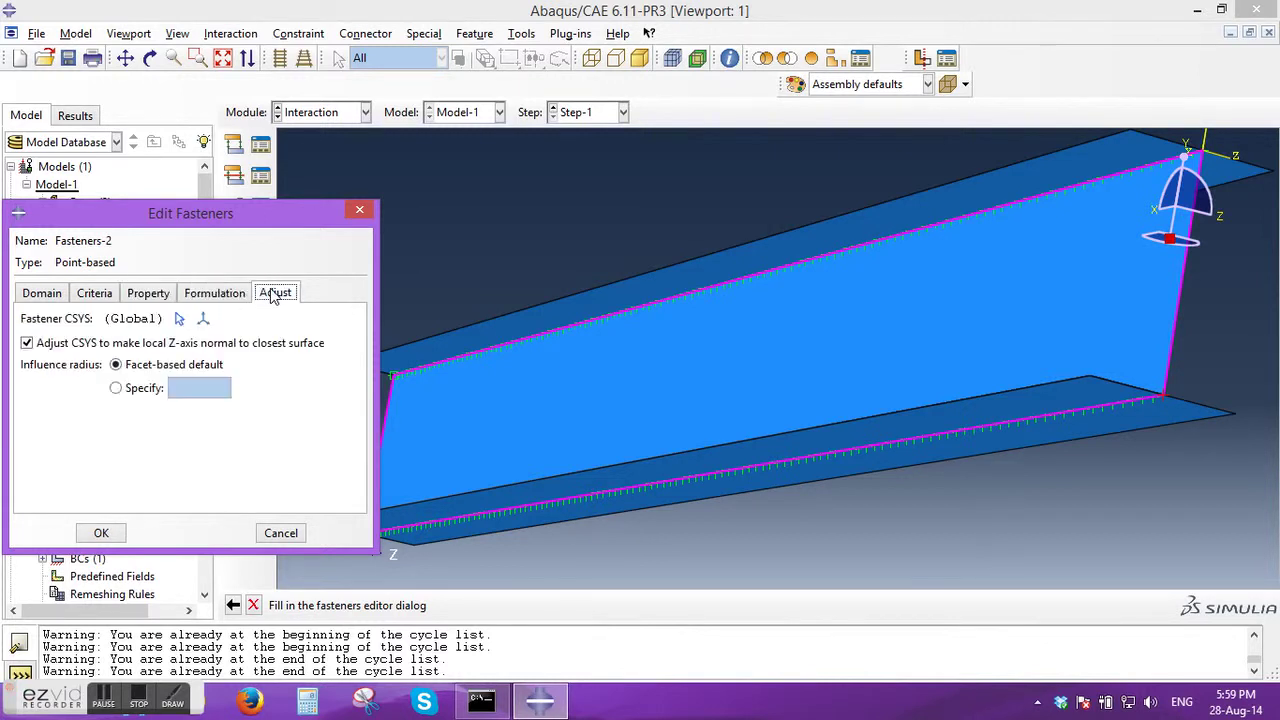
click(103, 532)
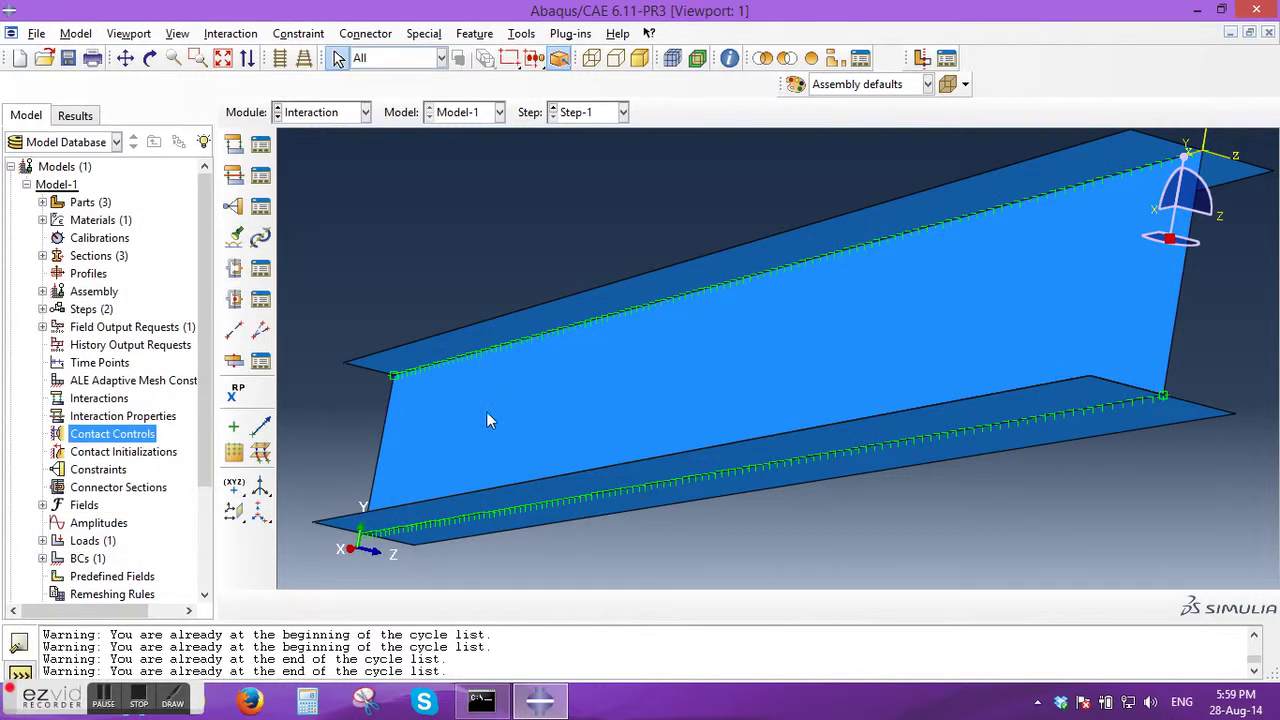
Step through the Load and Mesh modules, then enter the Job module's Job Manager listing Job-1.
click(347, 116)
click(322, 222)
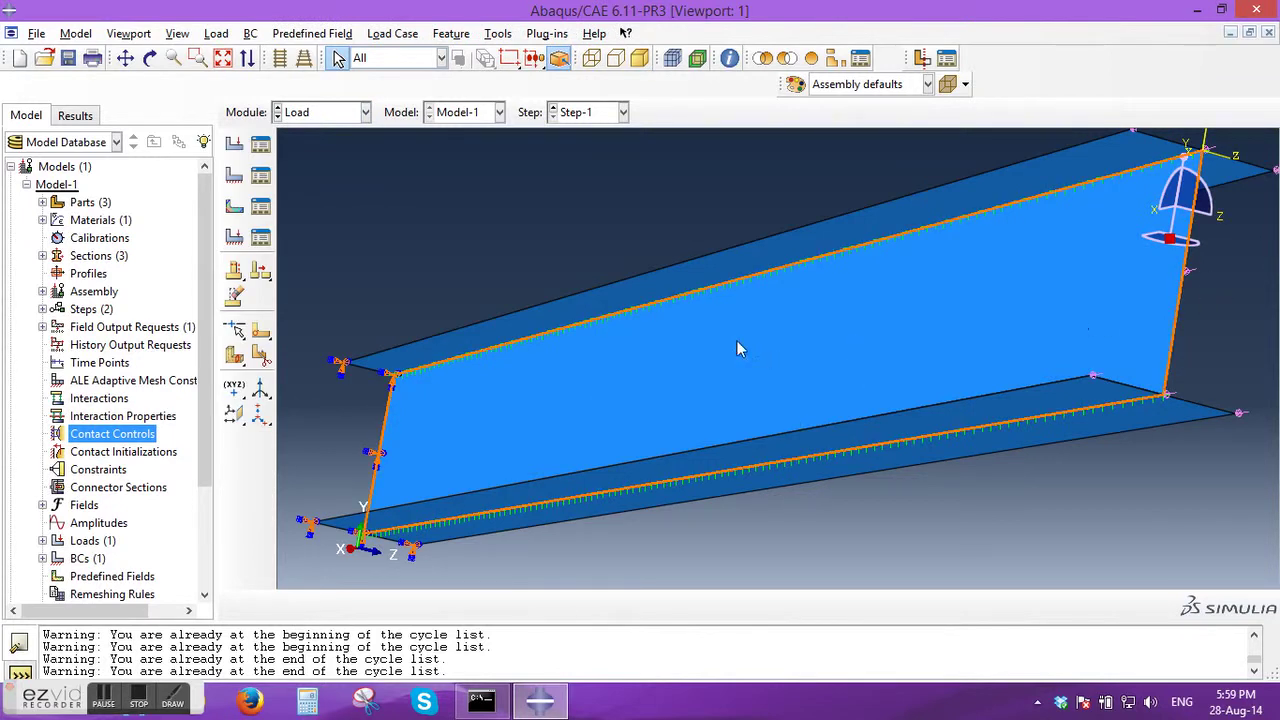
click(327, 116)
click(313, 240)
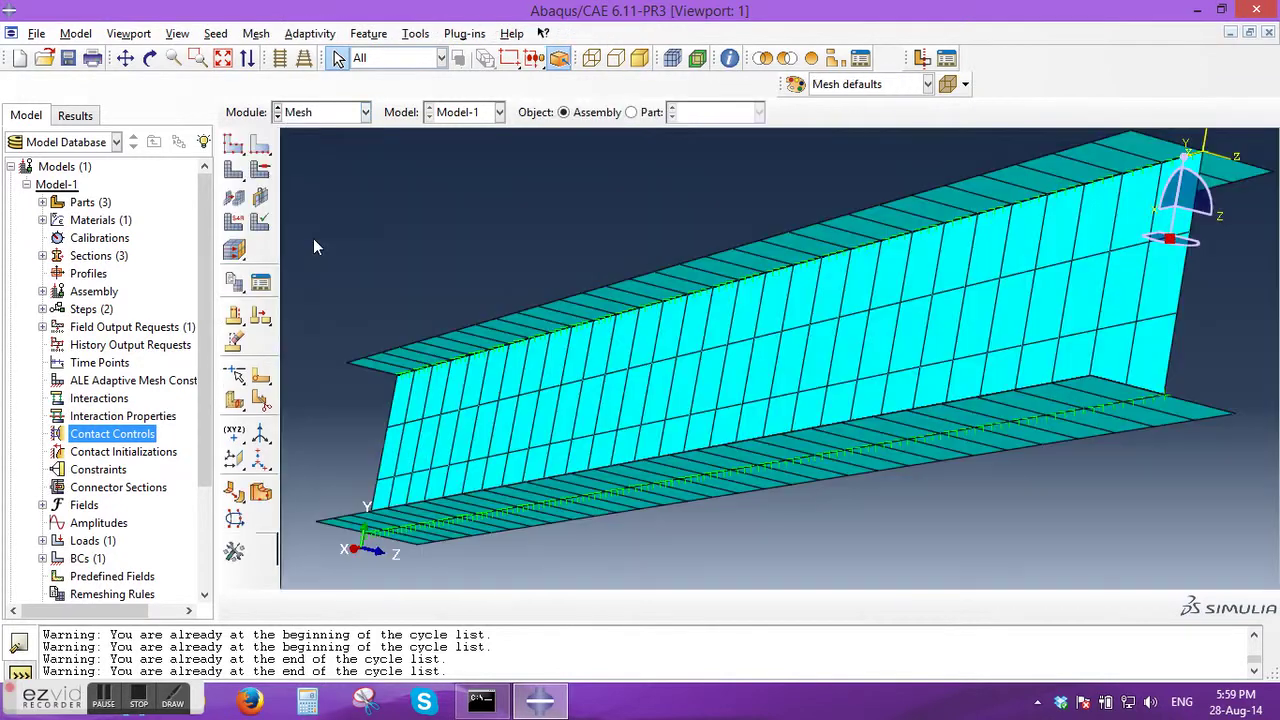
click(327, 116)
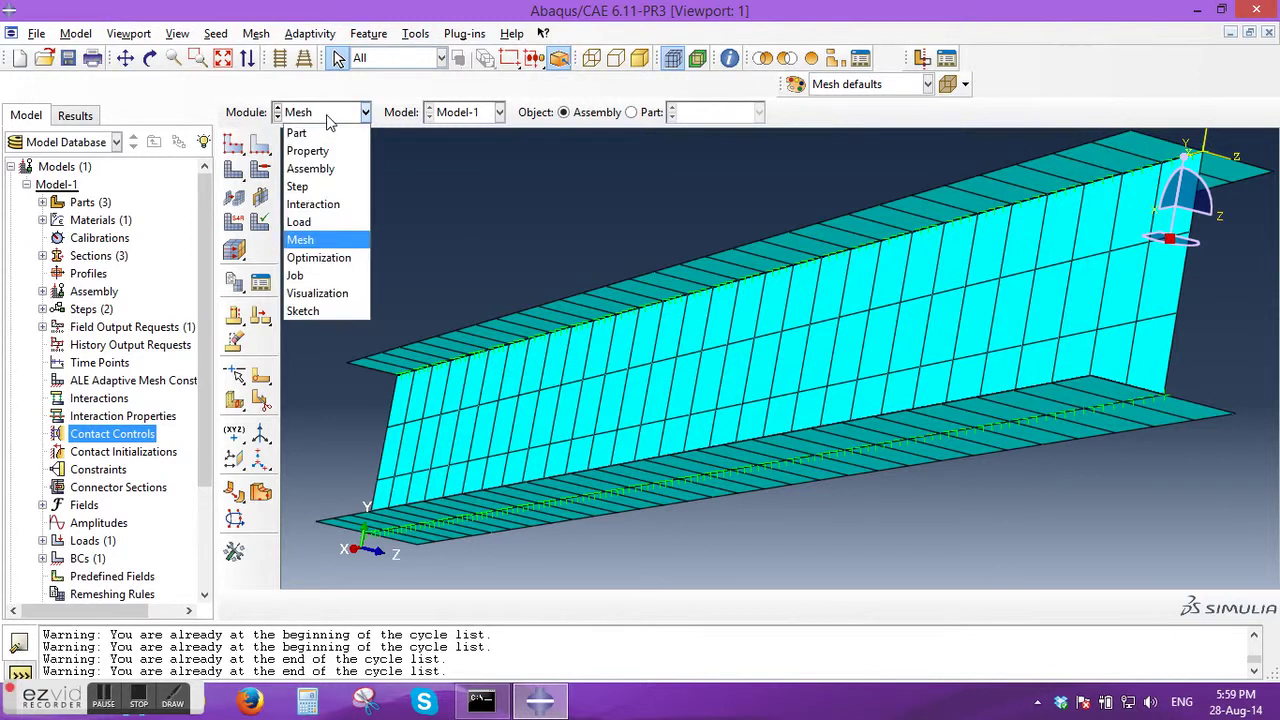
click(321, 276)
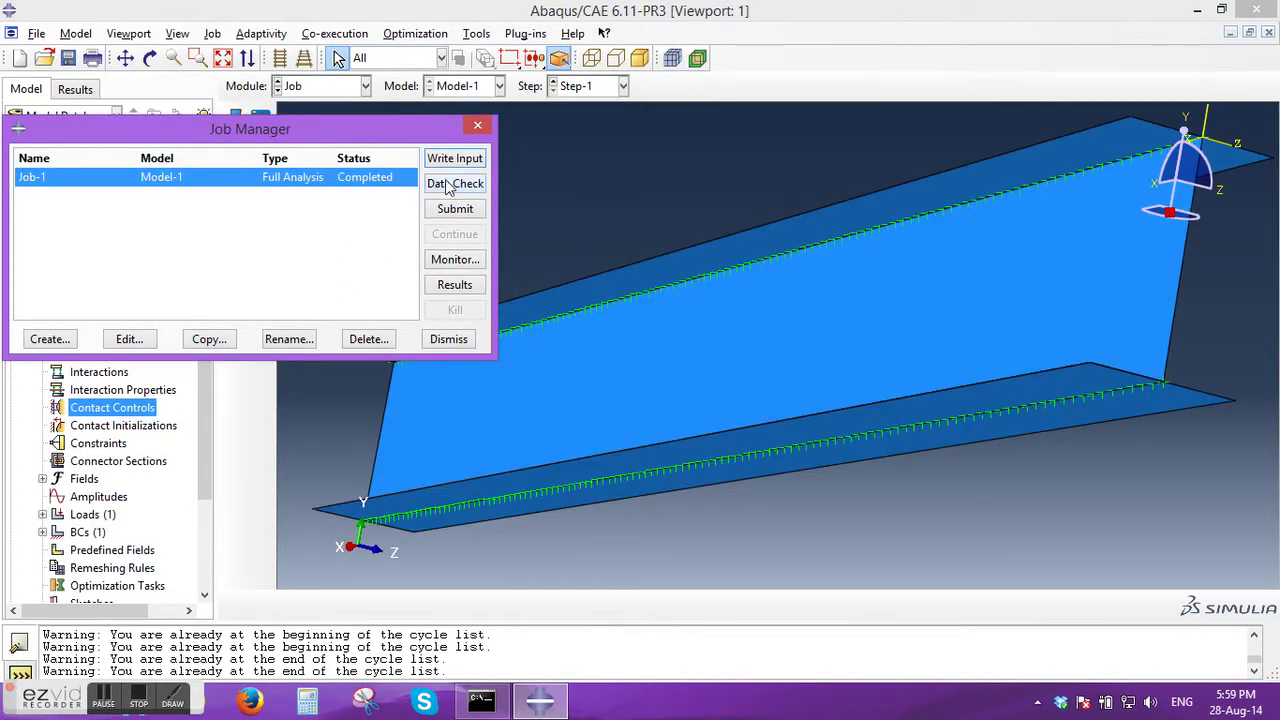
Data-check and submit Job-1, overwriting old files, then open the completed Job-1.odb results.
click(438, 186)
click(59, 249)
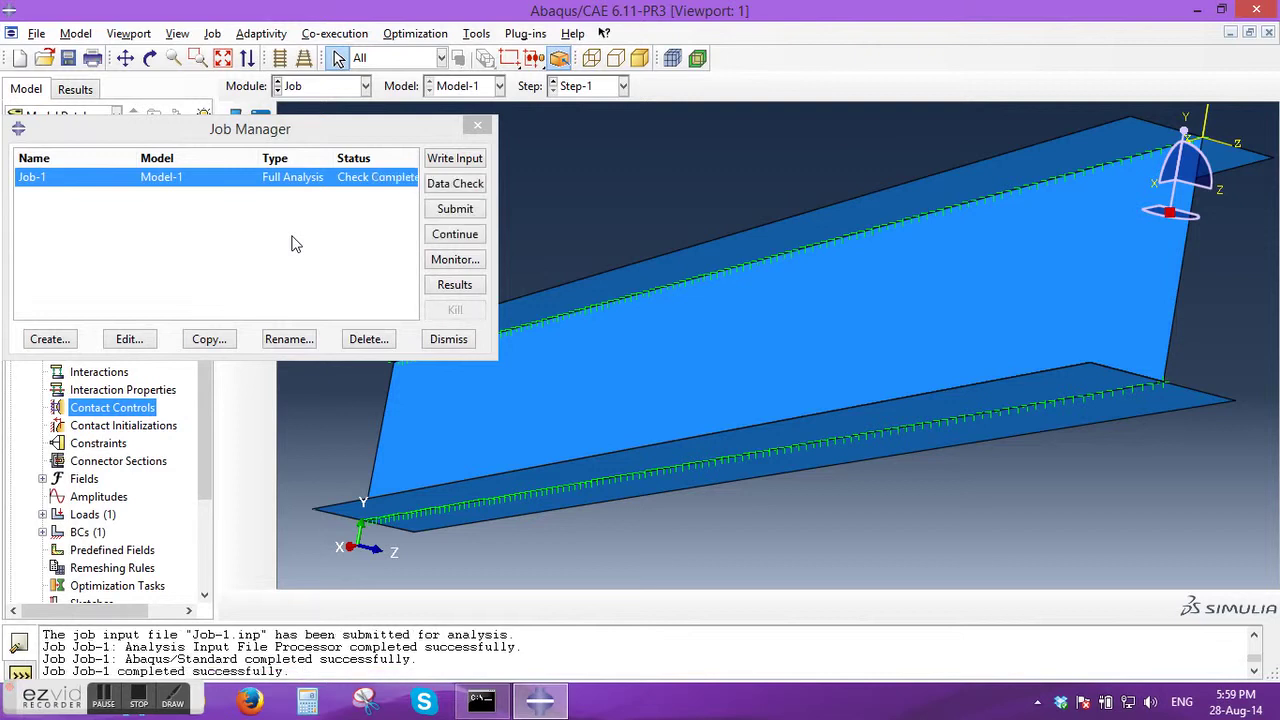
click(448, 209)
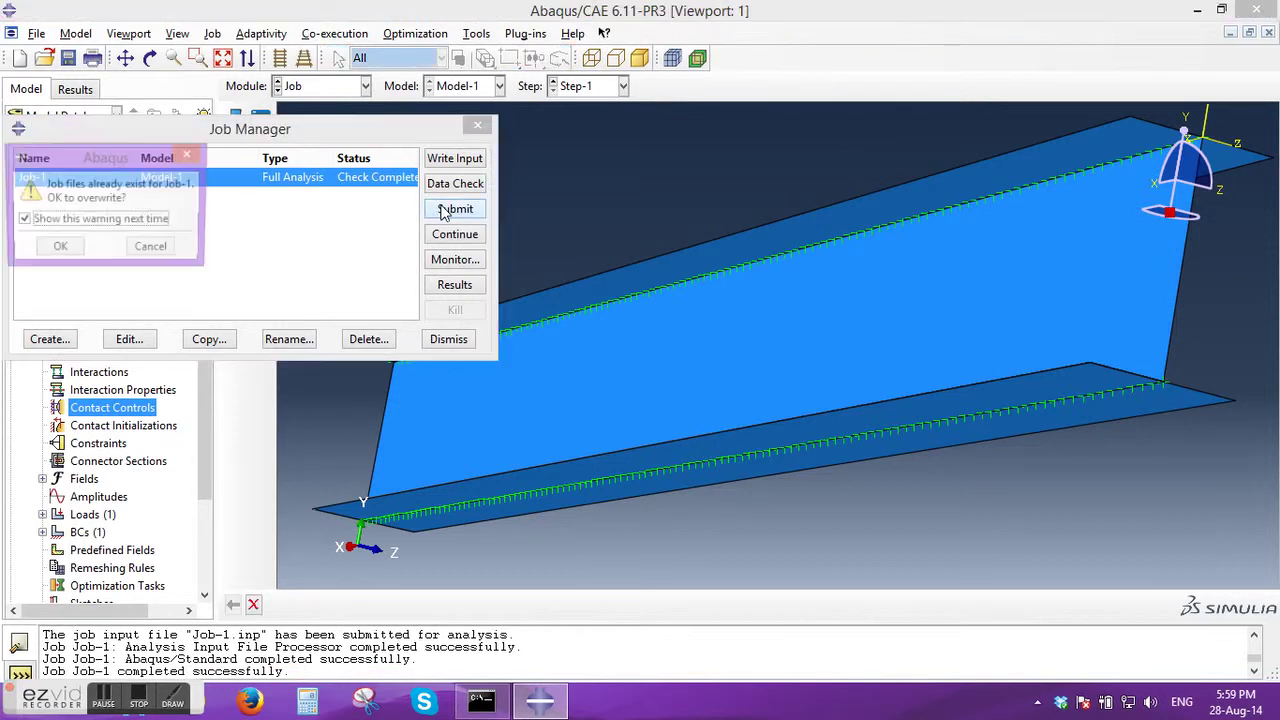
click(58, 250)
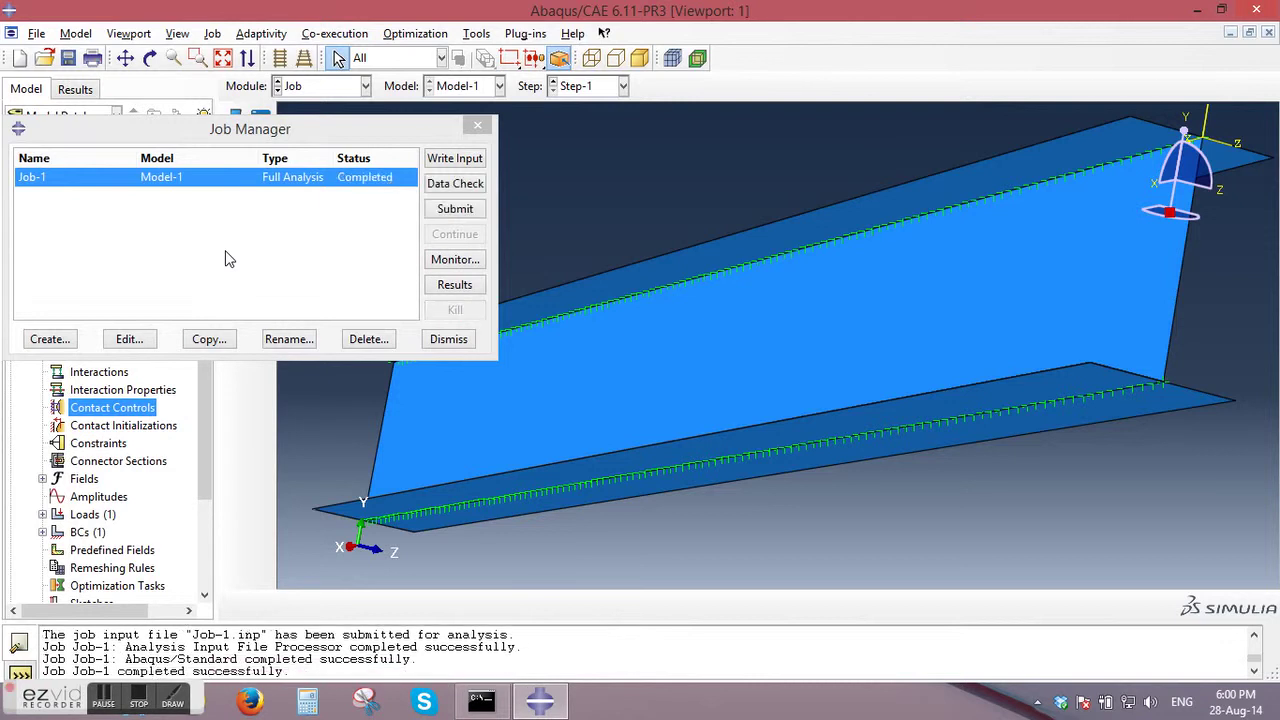
click(437, 288)
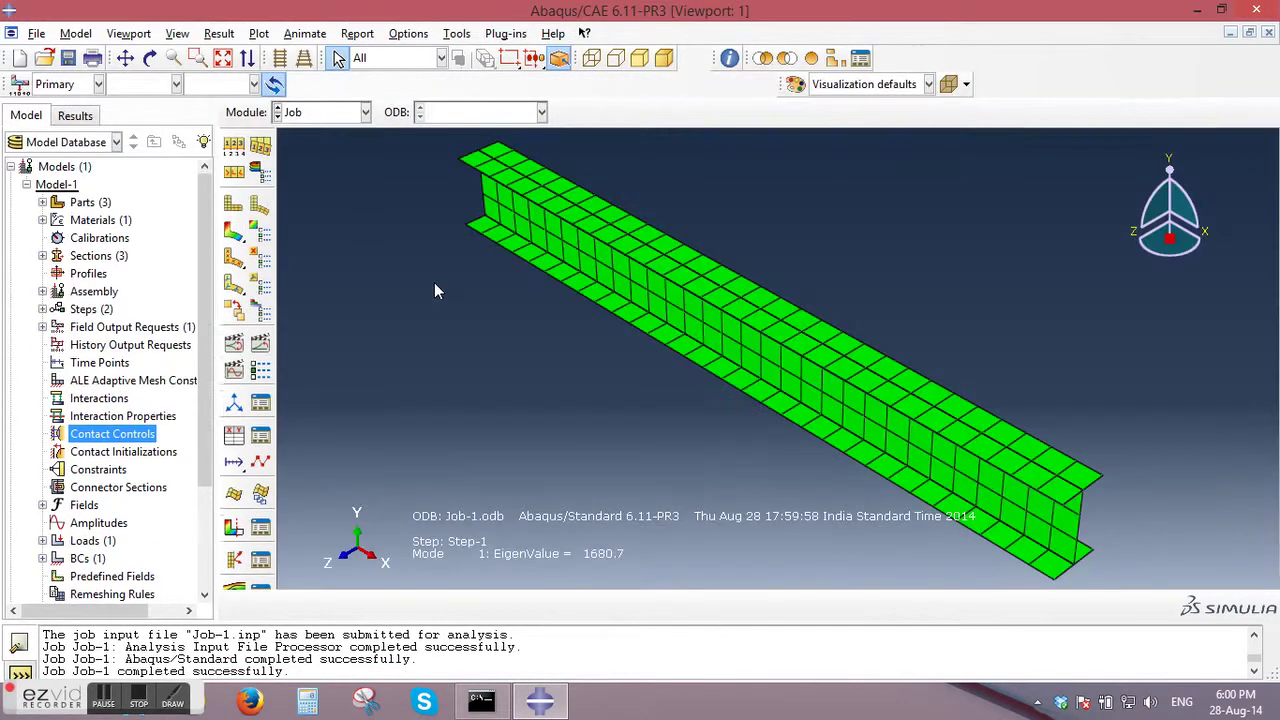
Plot deformed-shape contours cycling U2, U1, U3 to U Magnitude, then advance to Mode 2.
click(233, 231)
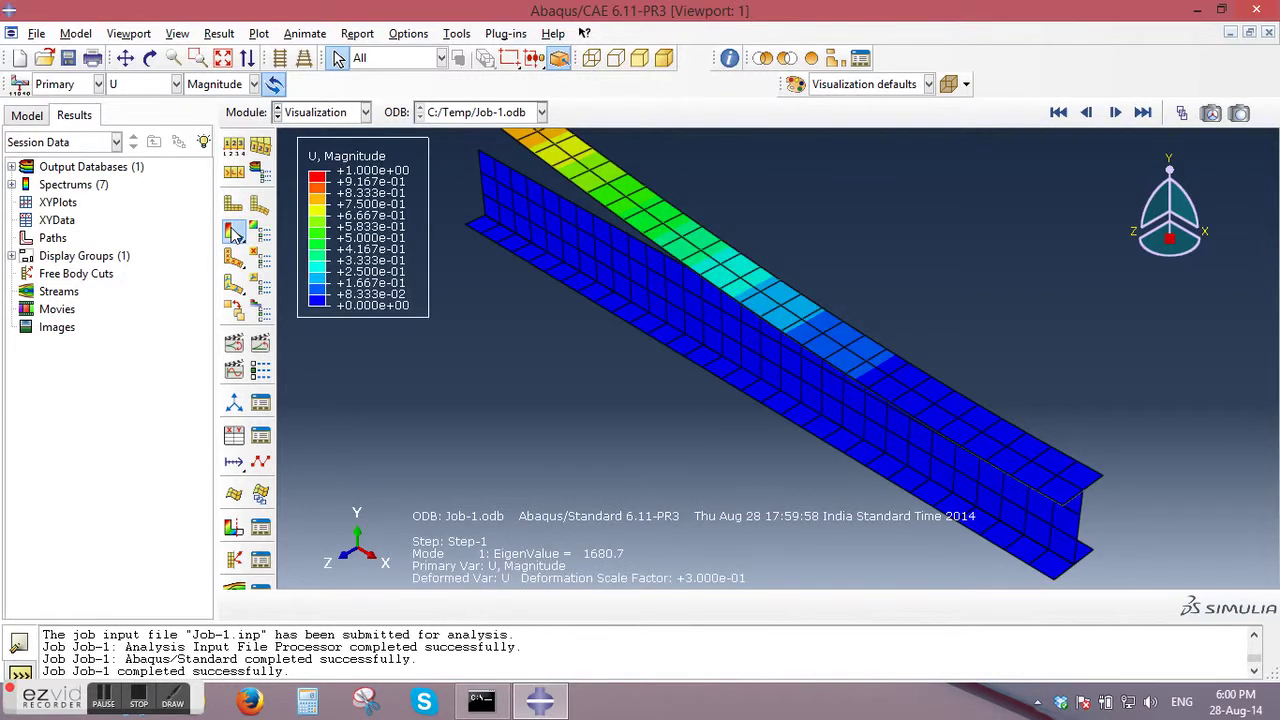
click(228, 88)
click(212, 140)
click(222, 88)
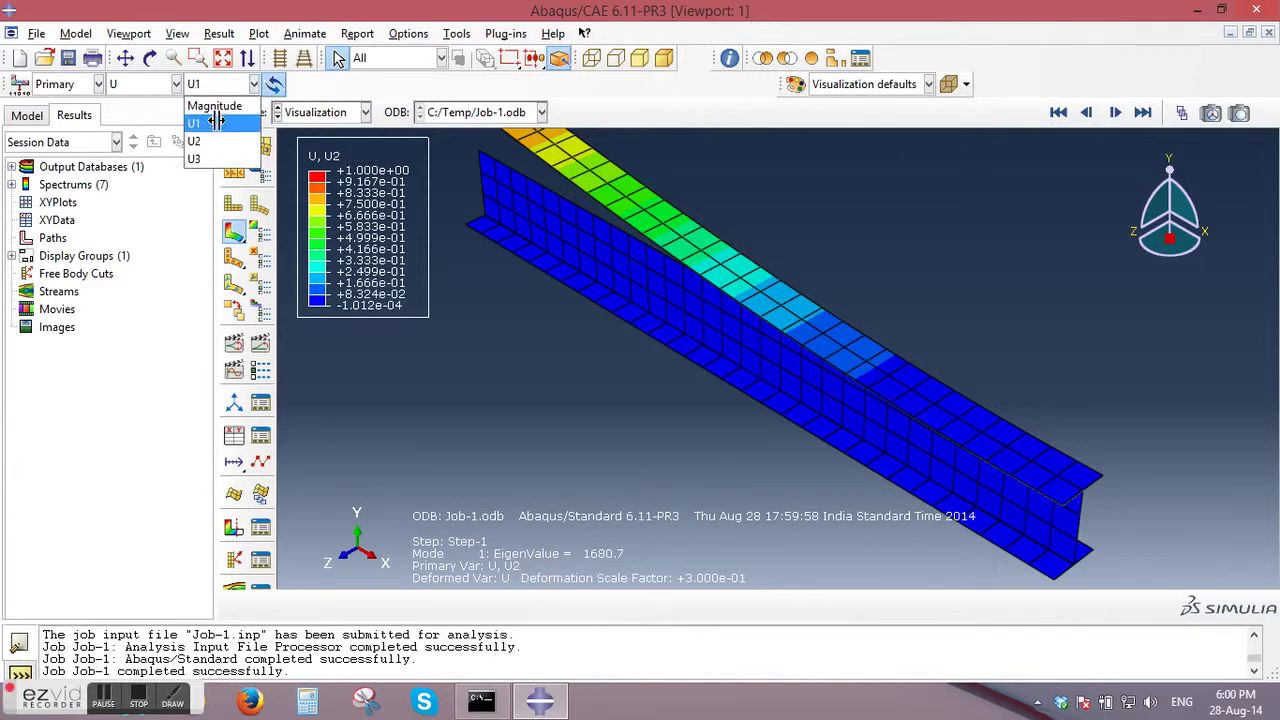
click(218, 120)
click(222, 88)
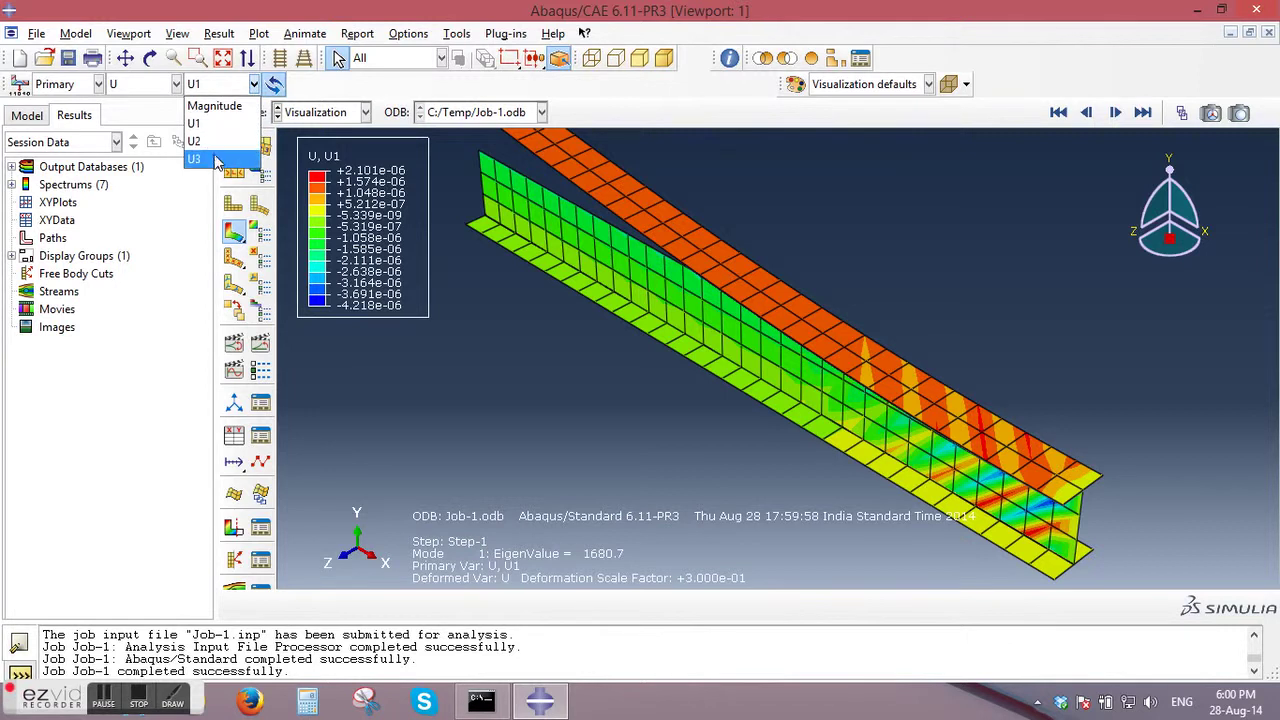
click(216, 160)
click(254, 84)
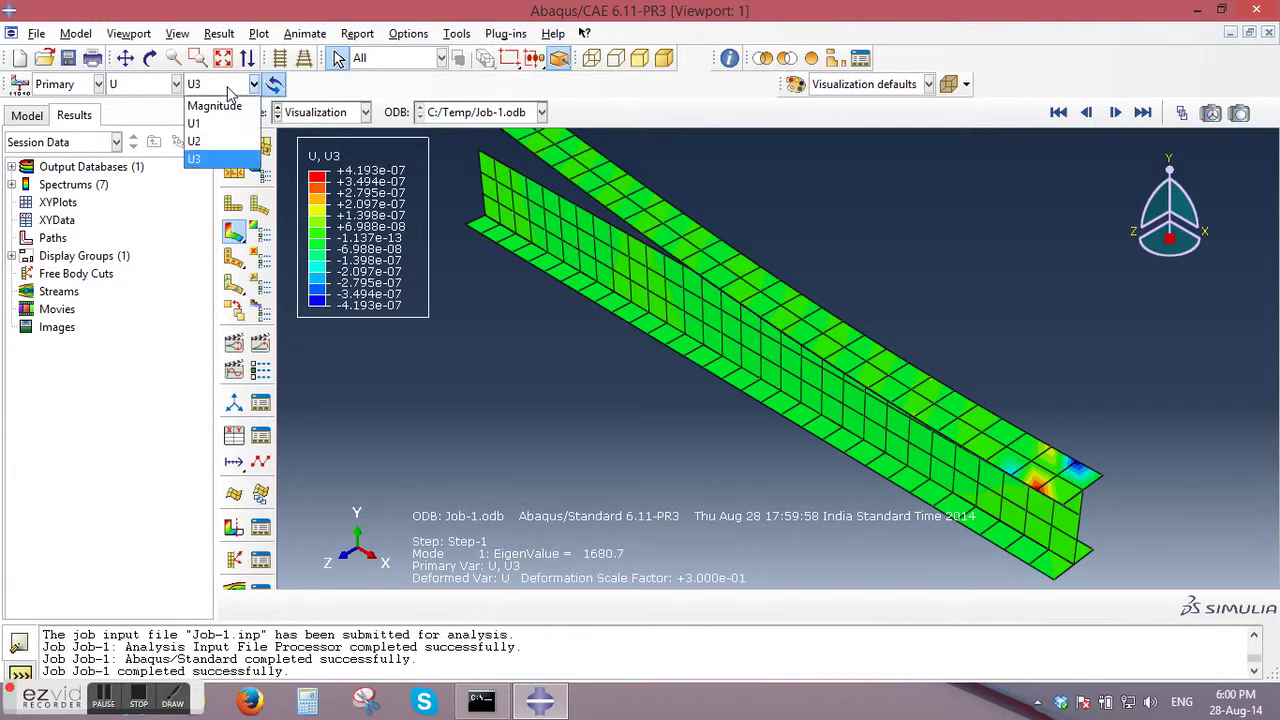
click(215, 100)
click(1116, 112)
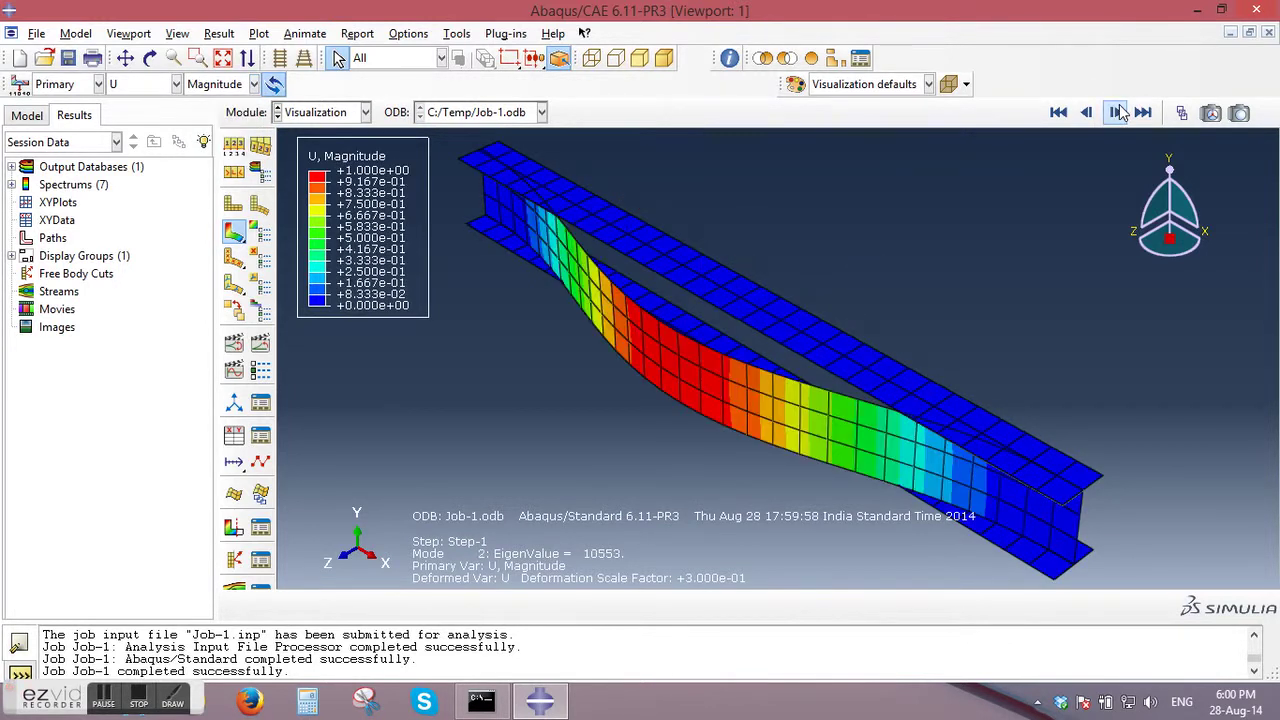
Advance the U-magnitude contour plot through Modes 3, 4 and 5.
click(1116, 112)
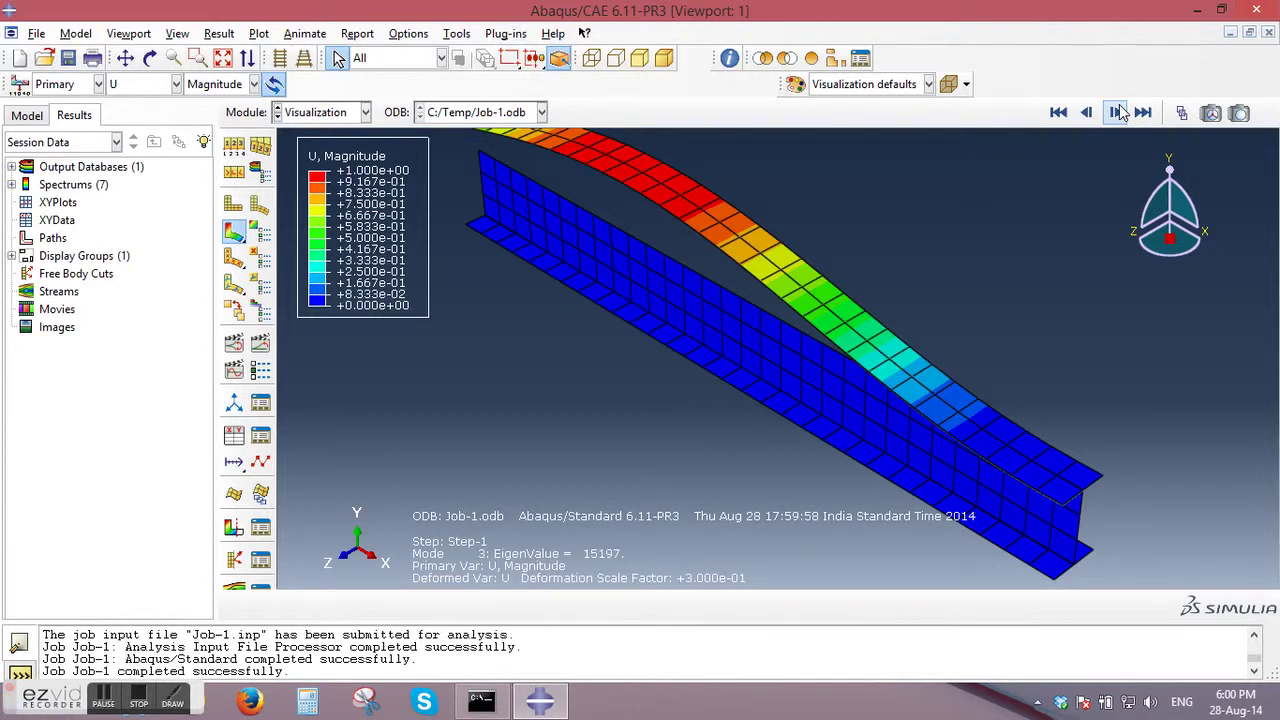
click(1116, 112)
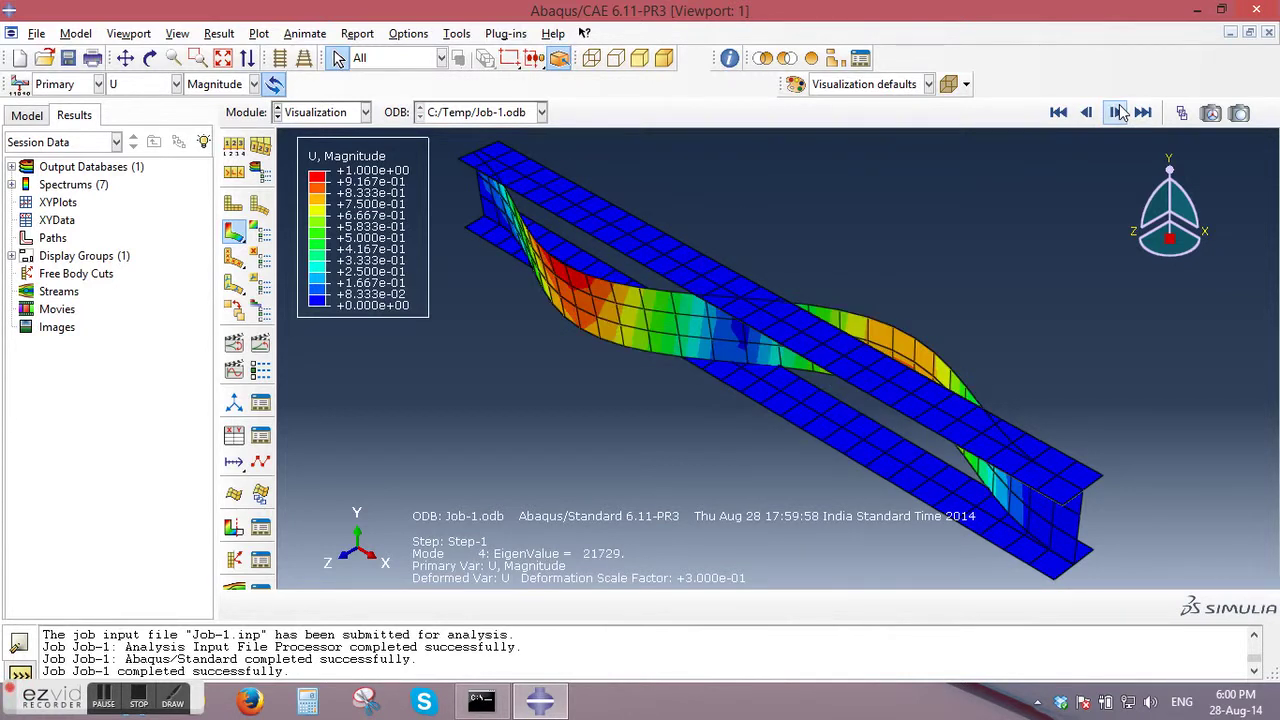
click(1116, 112)
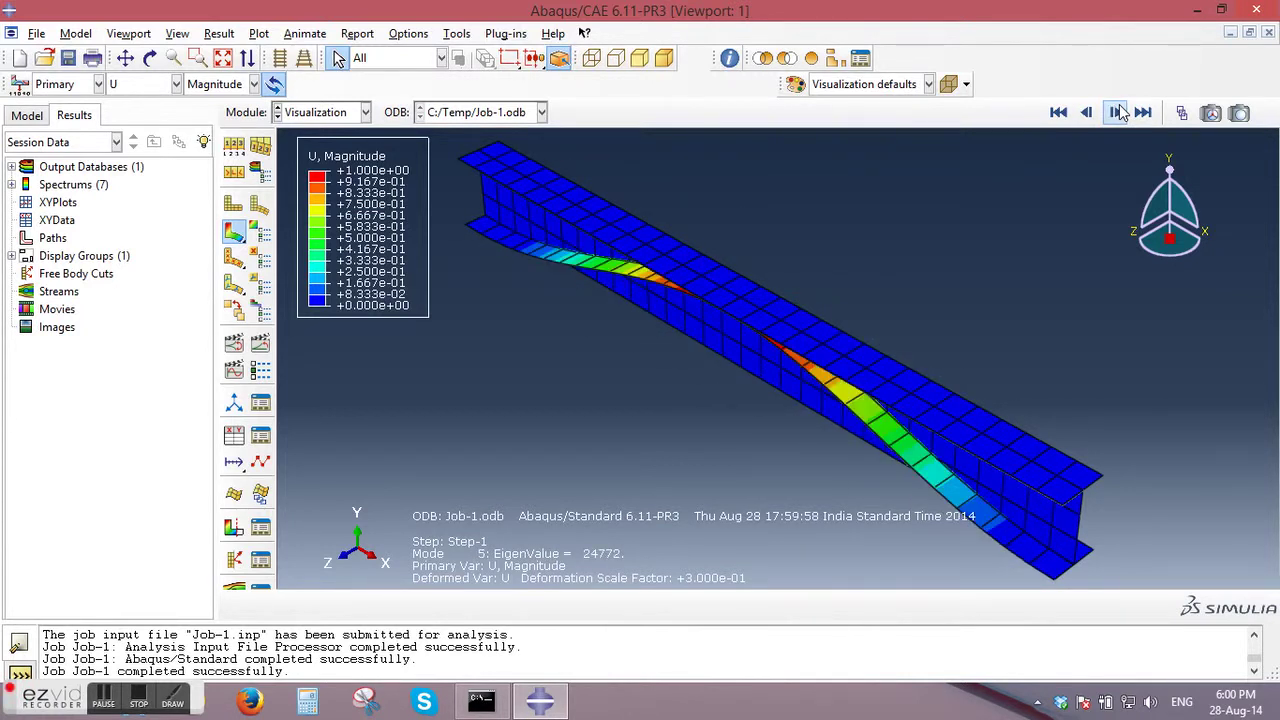
Step back from Mode 5 through Modes 4 to 1 to the undeformed Base State.
click(1088, 113)
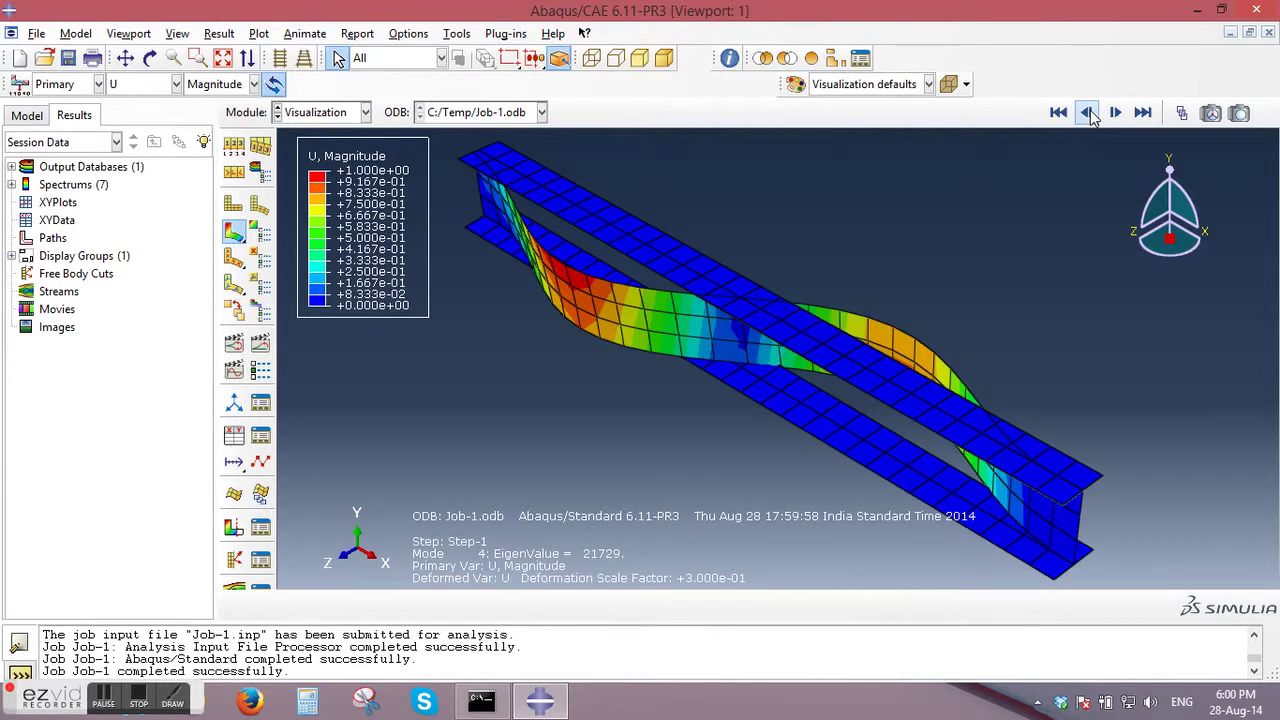
click(1088, 113)
click(1088, 113)
click(1088, 113)
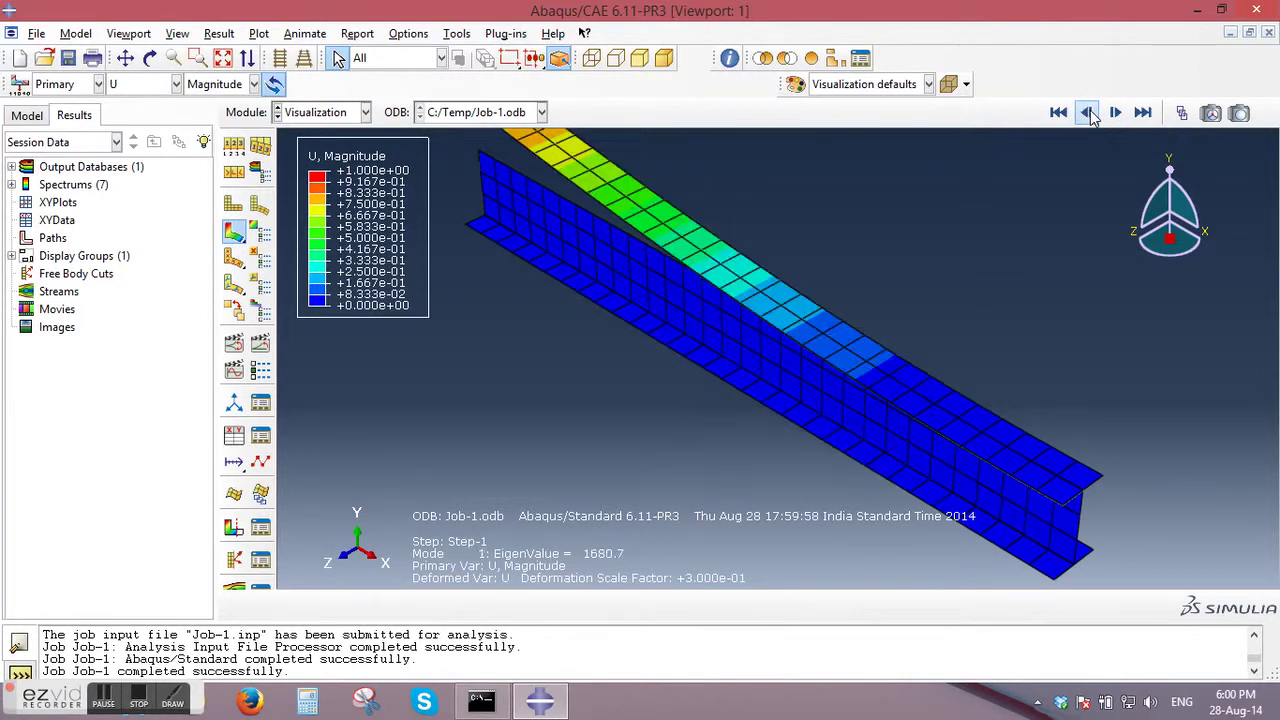
click(1088, 113)
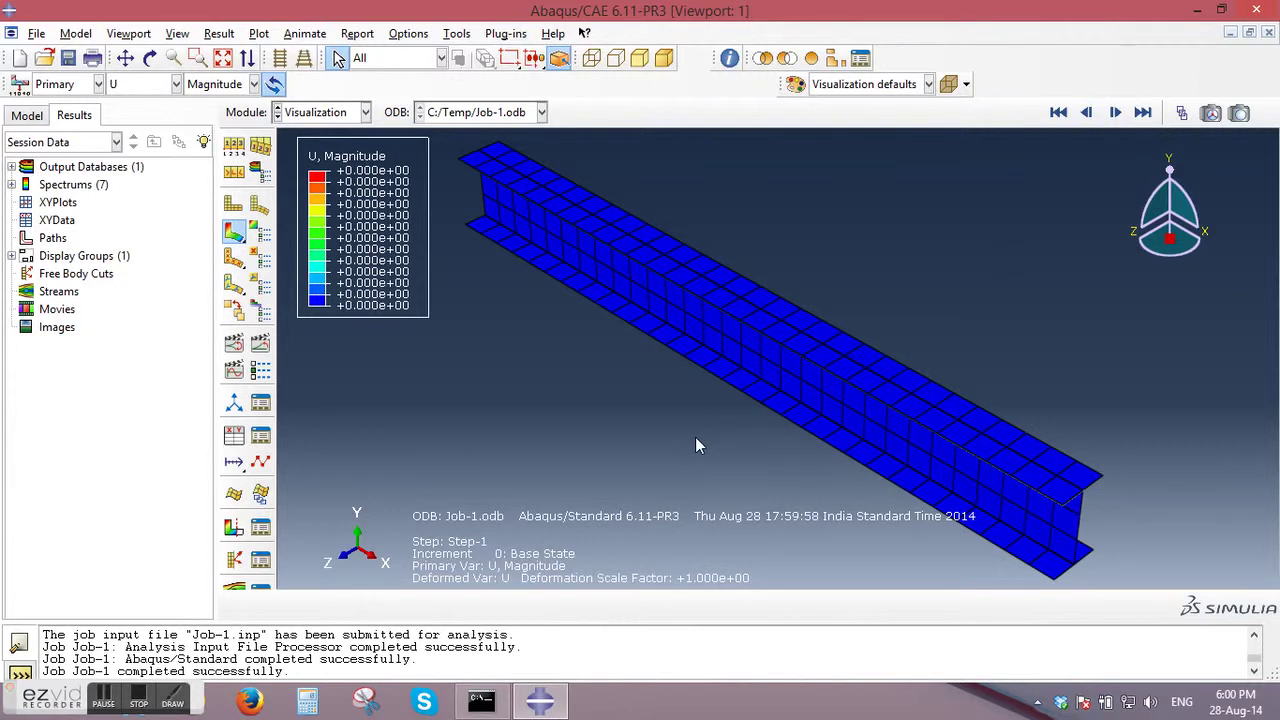